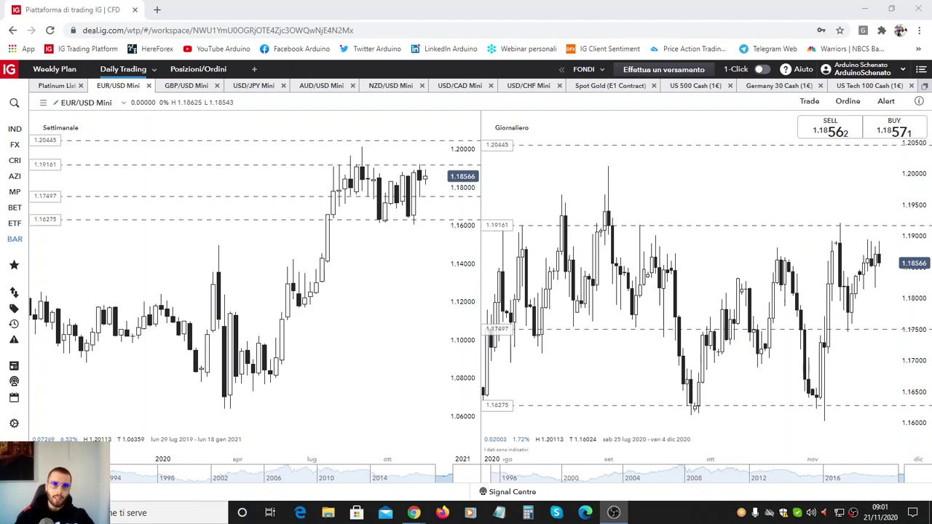
# Find AUD/CAD in the FX instrument list and open its weekly chart with sell and buy prices
pyautogui.click(14, 144)
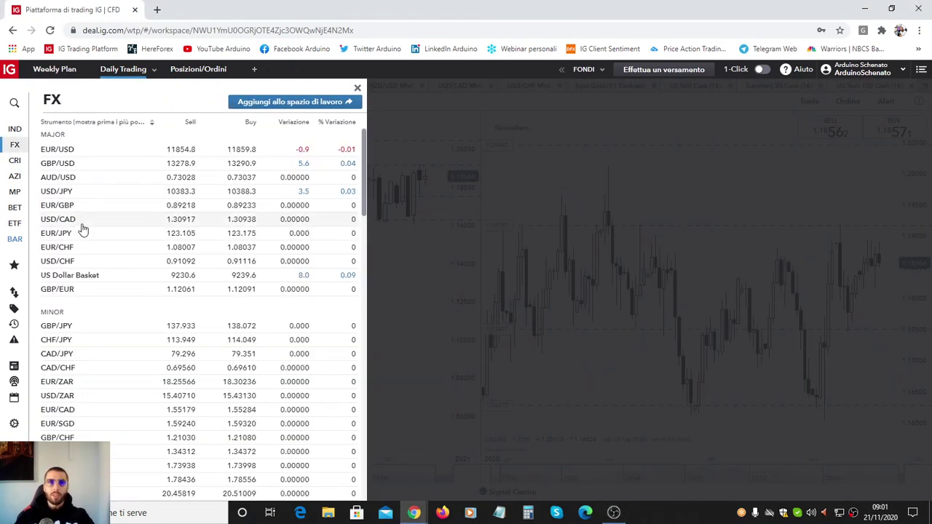
pyautogui.scroll(-1, 123, 407)
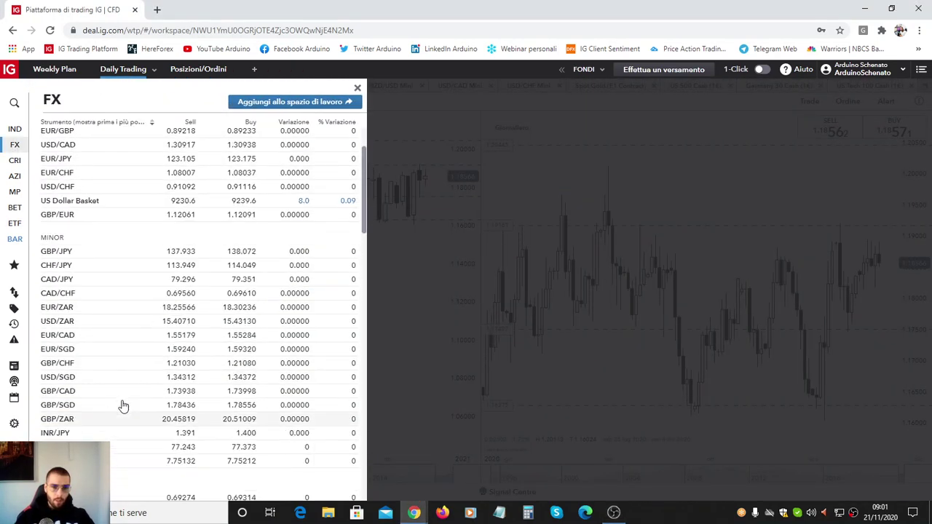
pyautogui.scroll(-2, 123, 406)
pyautogui.click(80, 439)
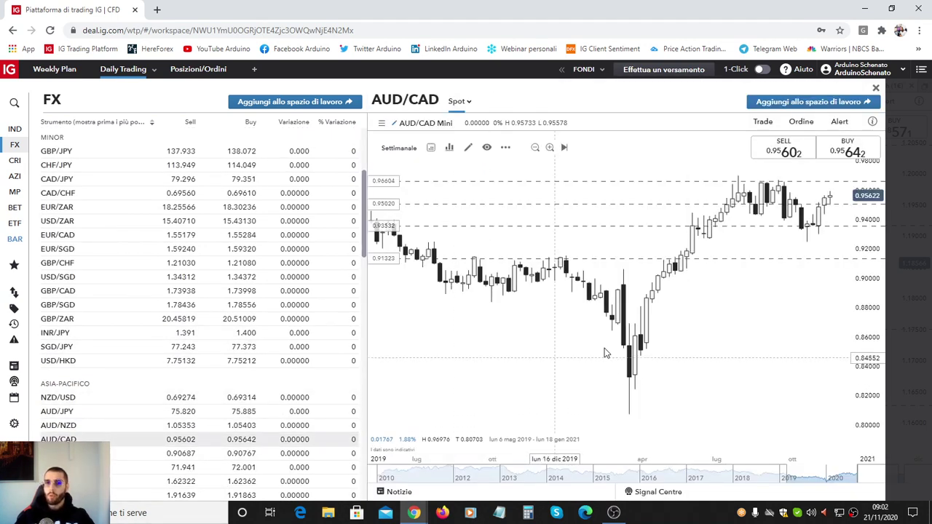
pyautogui.moveTo(773, 352)
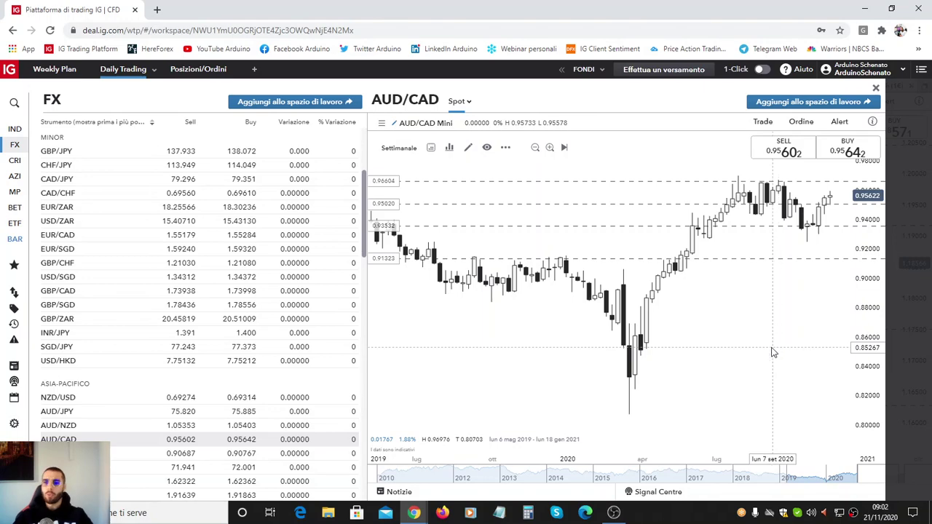
# Widen the weekly candles and shift them left to leave room on the right
pyautogui.scroll(-5, 772, 354)
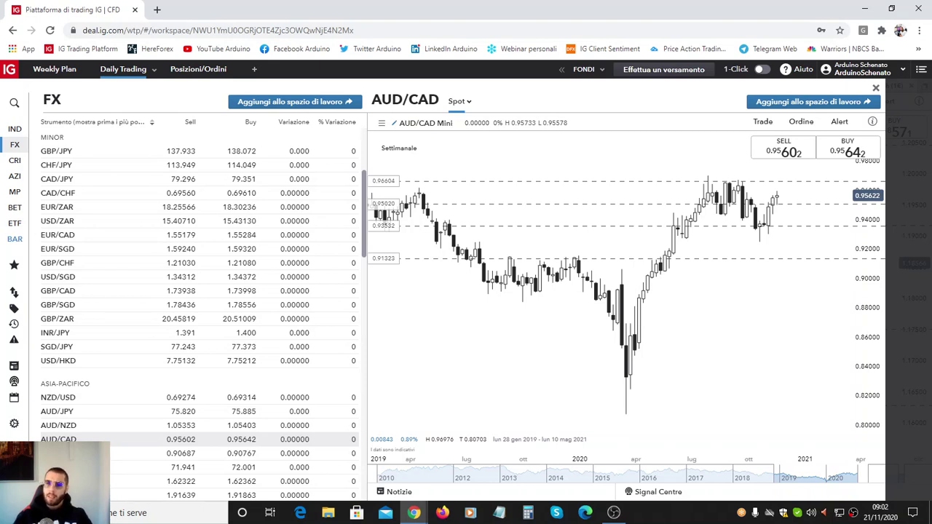
pyautogui.scroll(2, 803, 347)
pyautogui.scroll(2, 804, 347)
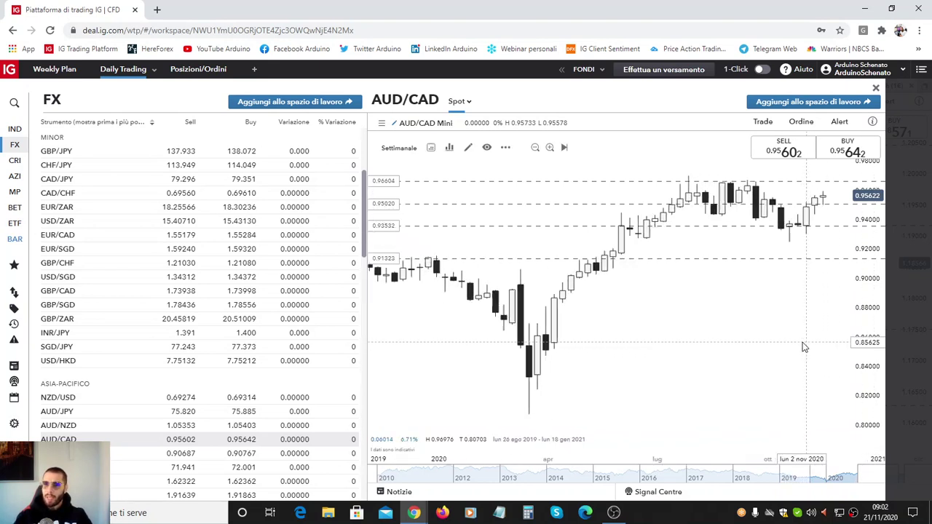
pyautogui.scroll(2, 774, 348)
pyautogui.scroll(1, 753, 327)
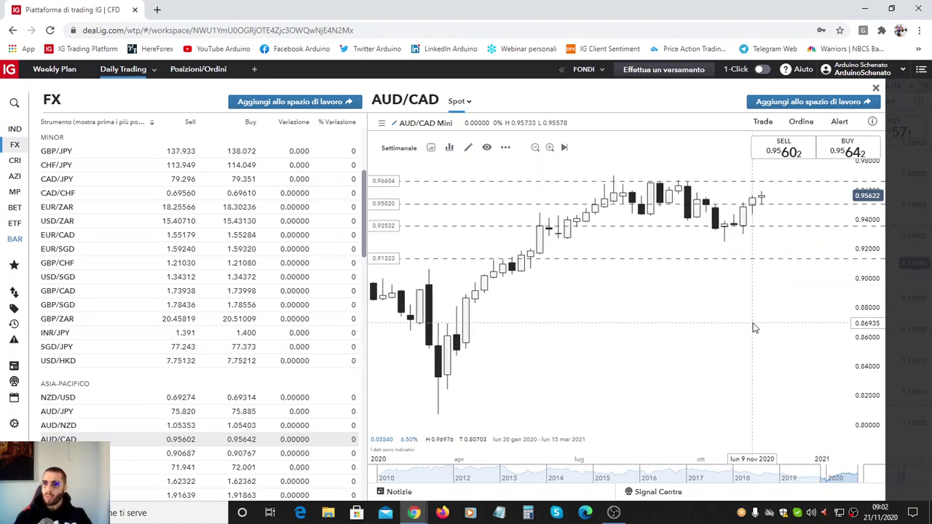
pyautogui.moveTo(753, 328); pyautogui.dragTo(716, 328)
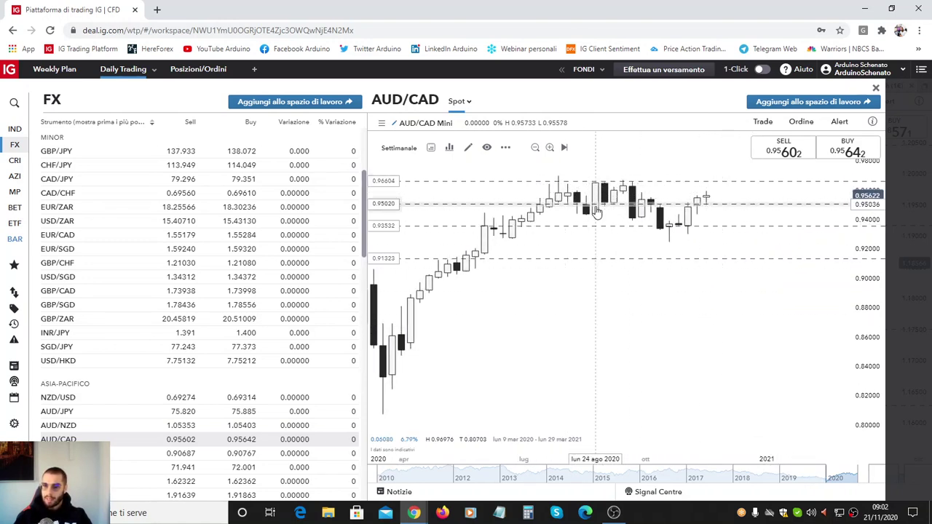
pyautogui.moveTo(718, 327); pyautogui.dragTo(647, 315)
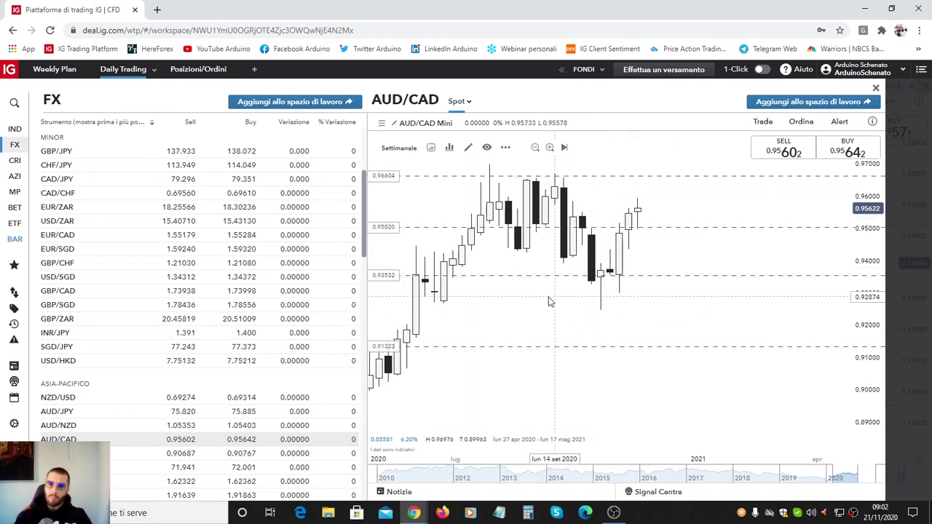
# Re-zoom and pan the weekly chart so June 2020 through February 2021 fills the view
pyautogui.scroll(-3, 549, 301)
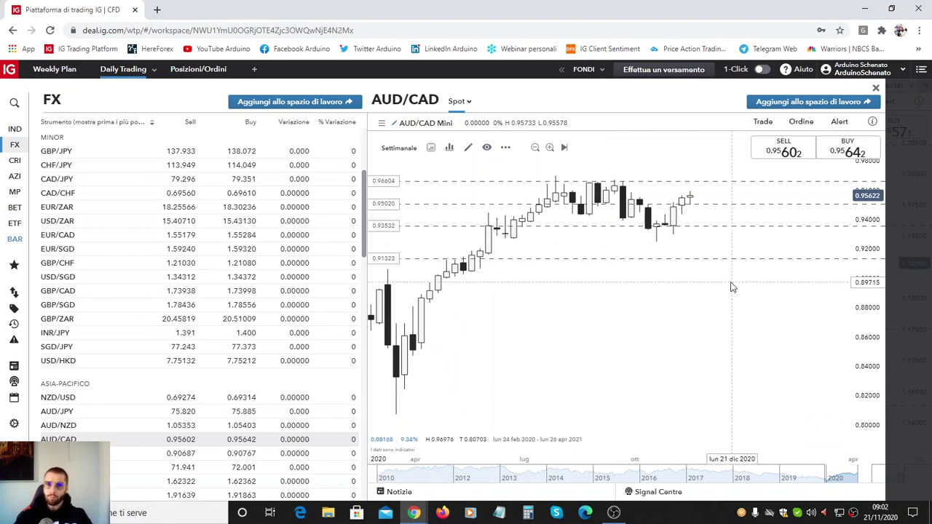
pyautogui.scroll(1, 728, 287)
pyautogui.scroll(1, 728, 302)
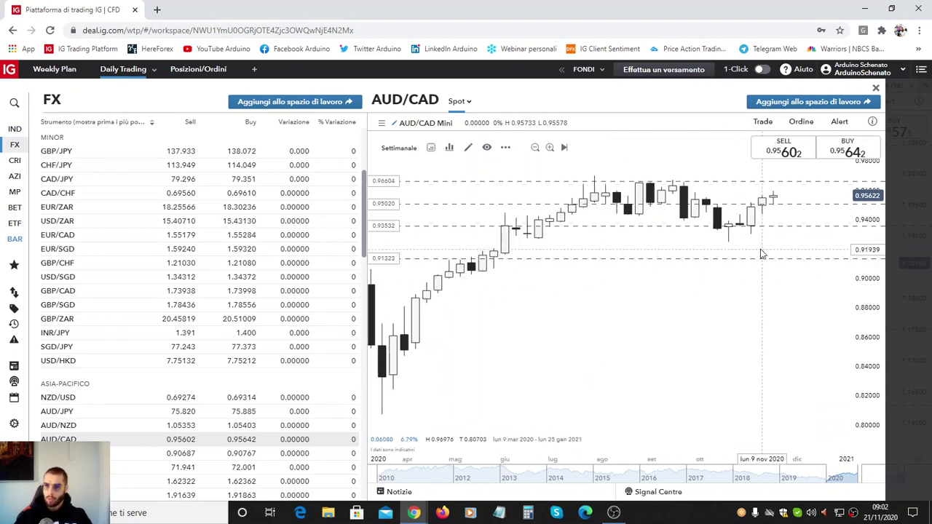
pyautogui.scroll(2, 750, 284)
pyautogui.moveTo(725, 324); pyautogui.dragTo(671, 323)
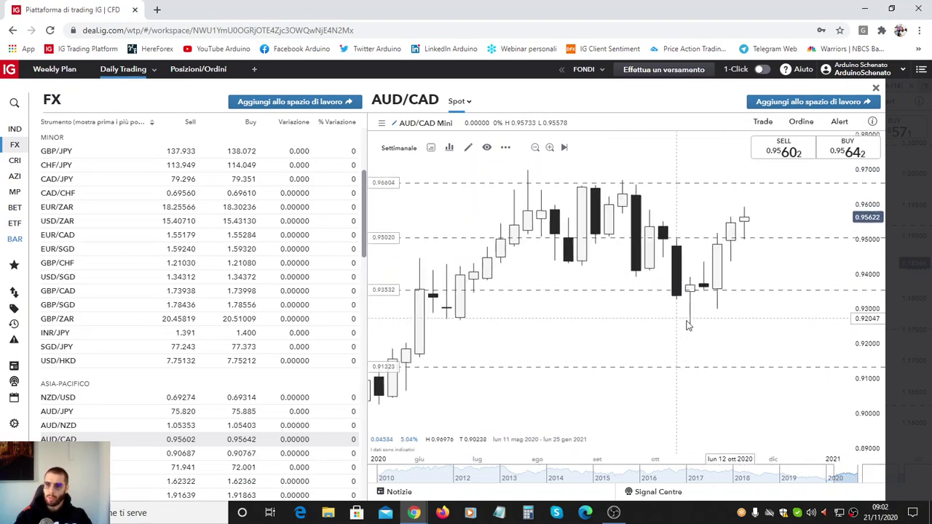
pyautogui.moveTo(771, 326); pyautogui.dragTo(739, 325)
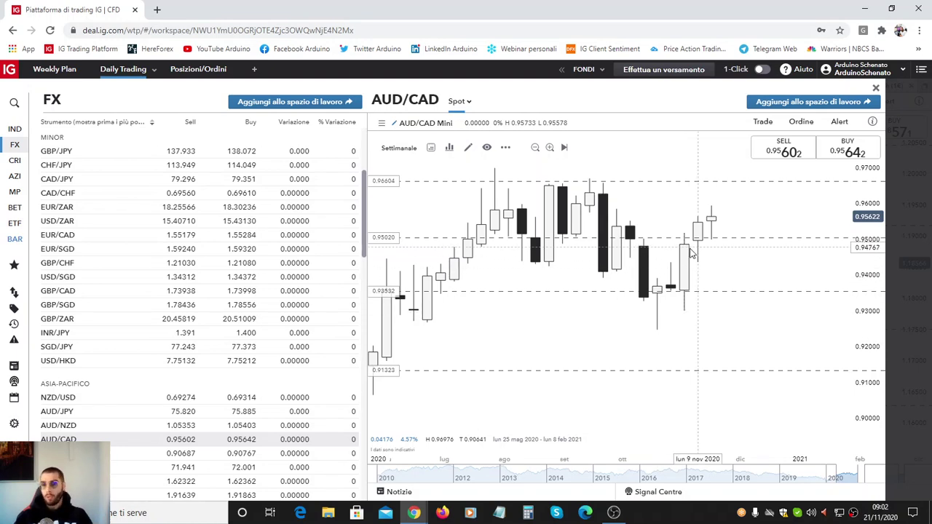
pyautogui.moveTo(725, 274); pyautogui.dragTo(706, 279)
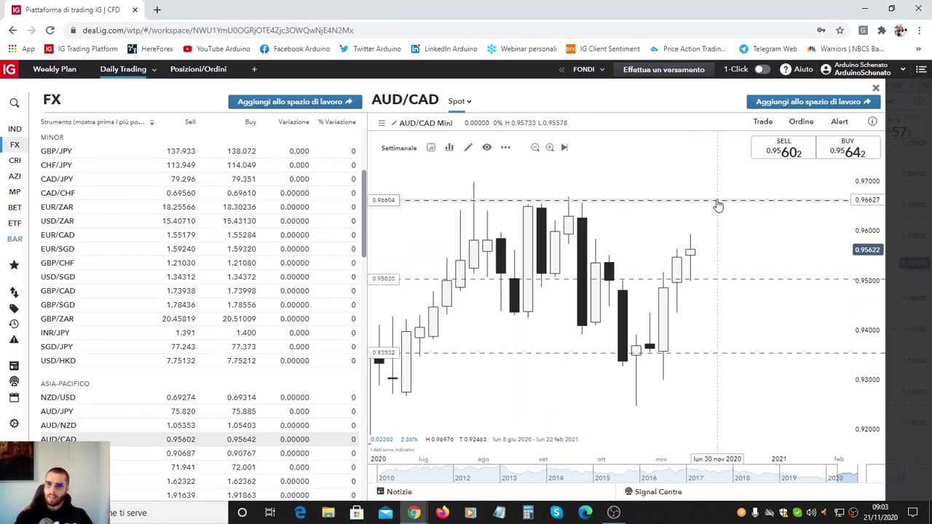
# Drag the top dashed level from 0.96604 down to 0.96581 and dismiss the browser notification
pyautogui.click(609, 200)
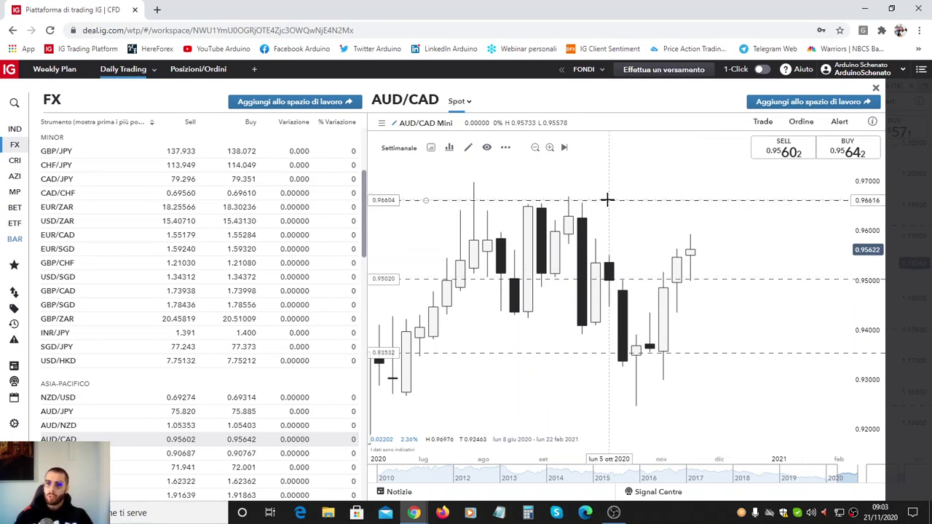
pyautogui.moveTo(607, 199); pyautogui.dragTo(608, 202)
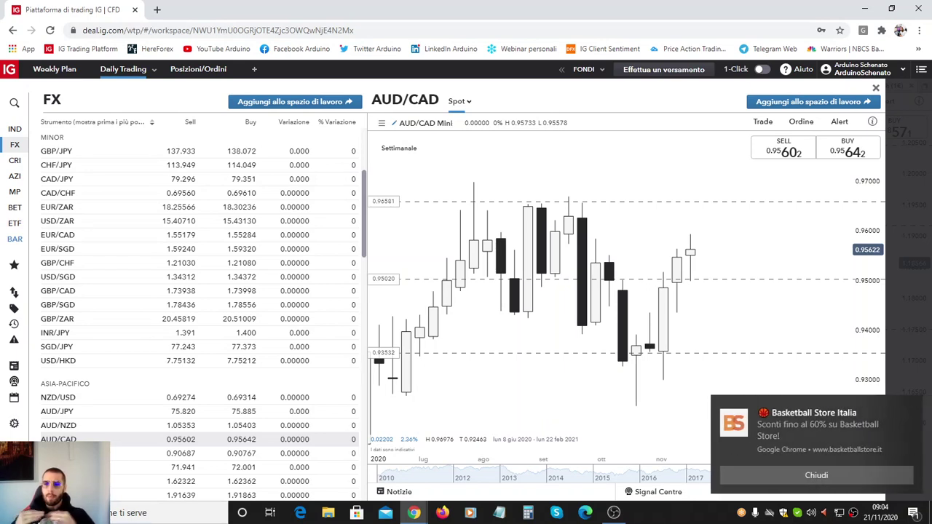
pyautogui.click(854, 470)
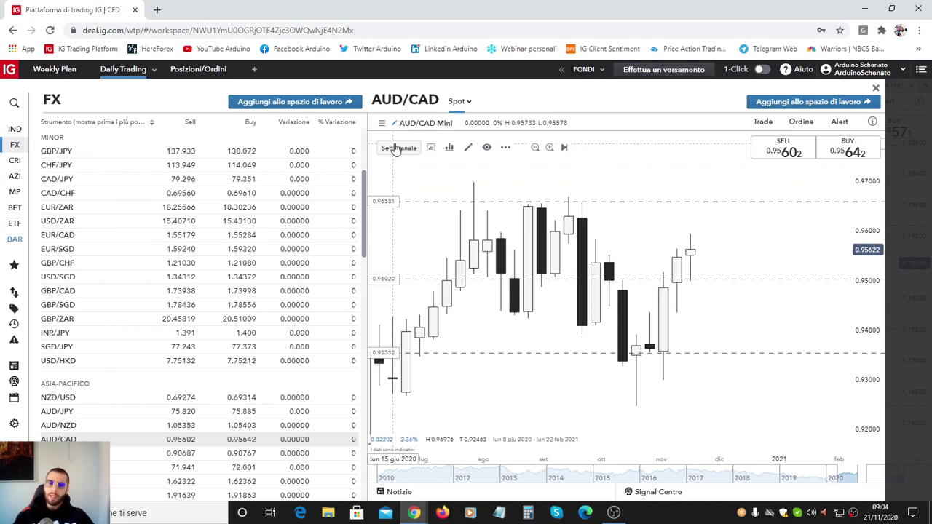
# Change the chart interval from Settimanale to Giornaliero for daily candles
pyautogui.click(396, 149)
pyautogui.click(411, 198)
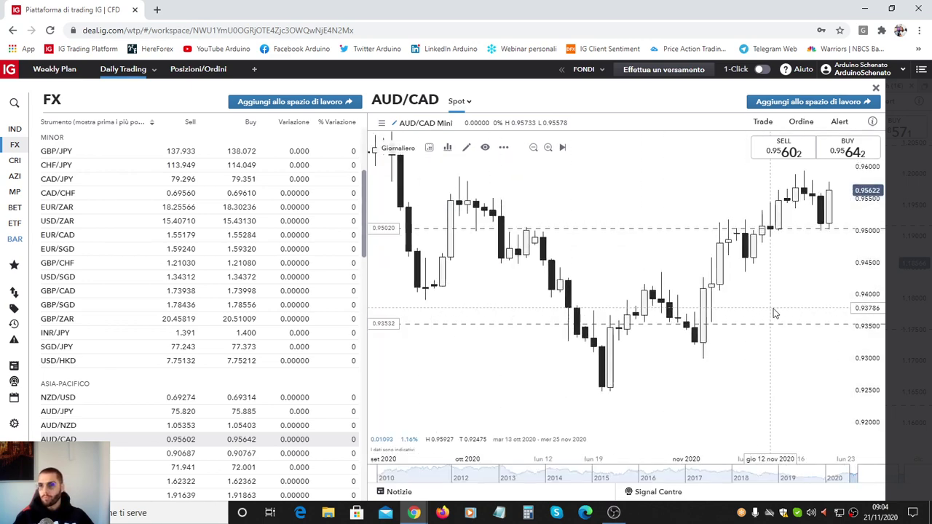
pyautogui.scroll(-5, 774, 313)
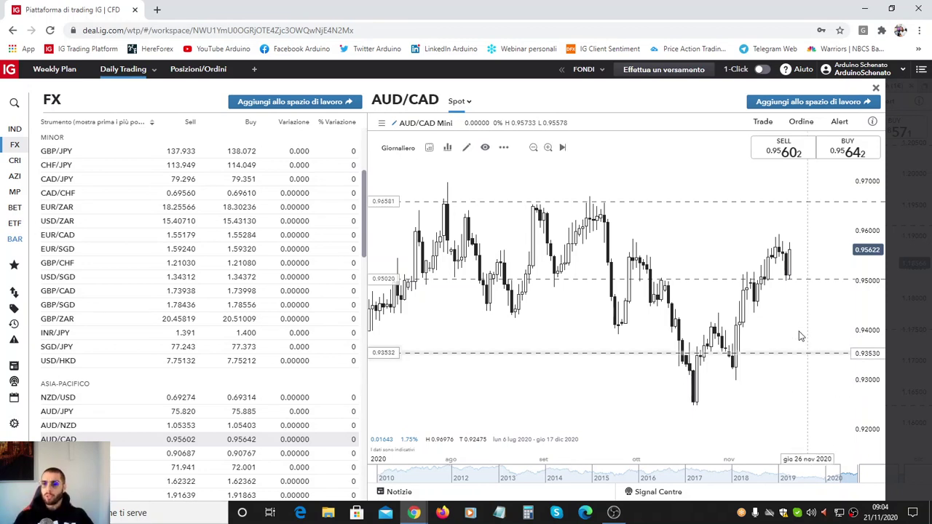
# Pan and zoom the daily chart to cover mid-September 2020 to early January 2021
pyautogui.moveTo(794, 328); pyautogui.dragTo(678, 358)
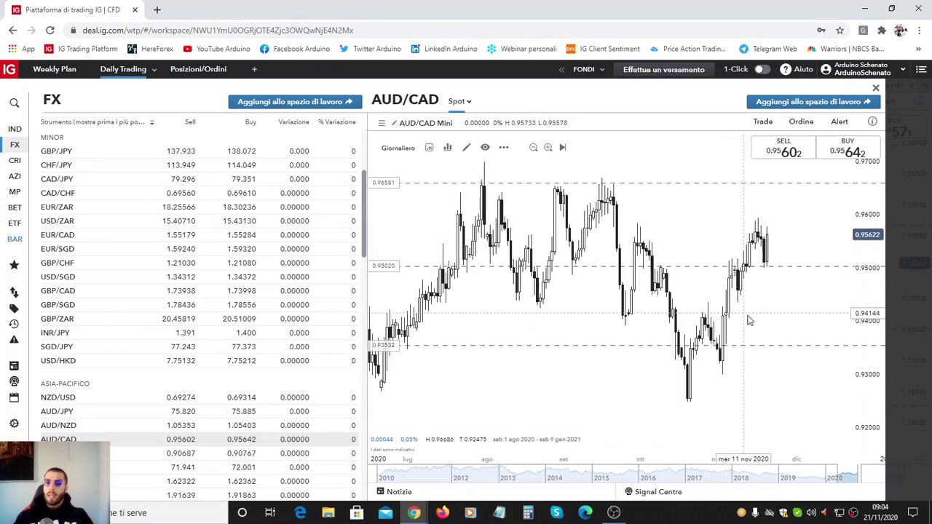
pyautogui.scroll(-1, 757, 313)
pyautogui.moveTo(775, 335); pyautogui.dragTo(738, 306)
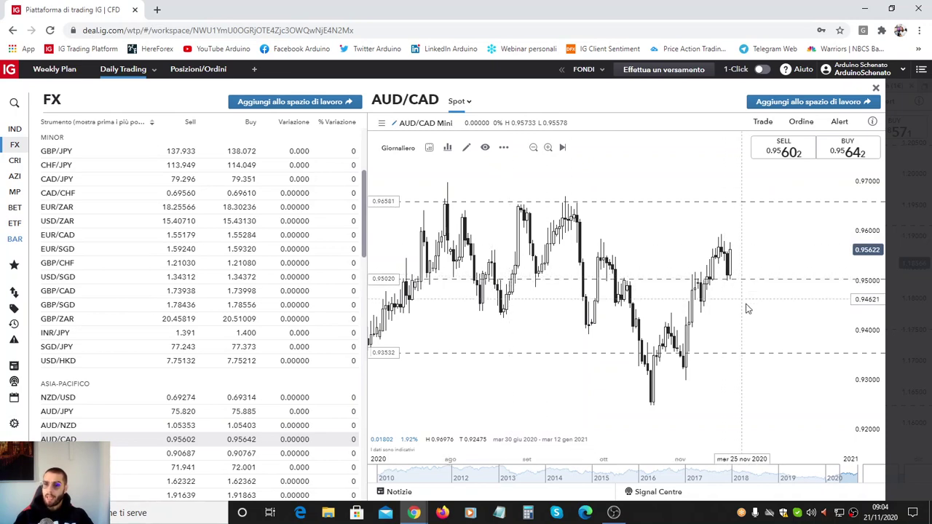
pyautogui.moveTo(745, 306)
pyautogui.mouseDown()
pyautogui.moveTo(681, 315)
pyautogui.moveTo(783, 340)
pyautogui.mouseUp()
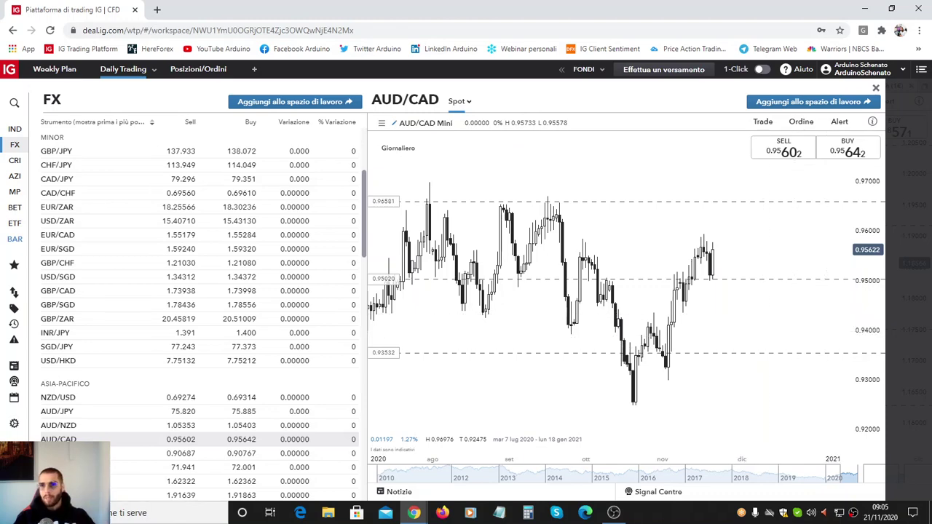
pyautogui.scroll(2, 735, 322)
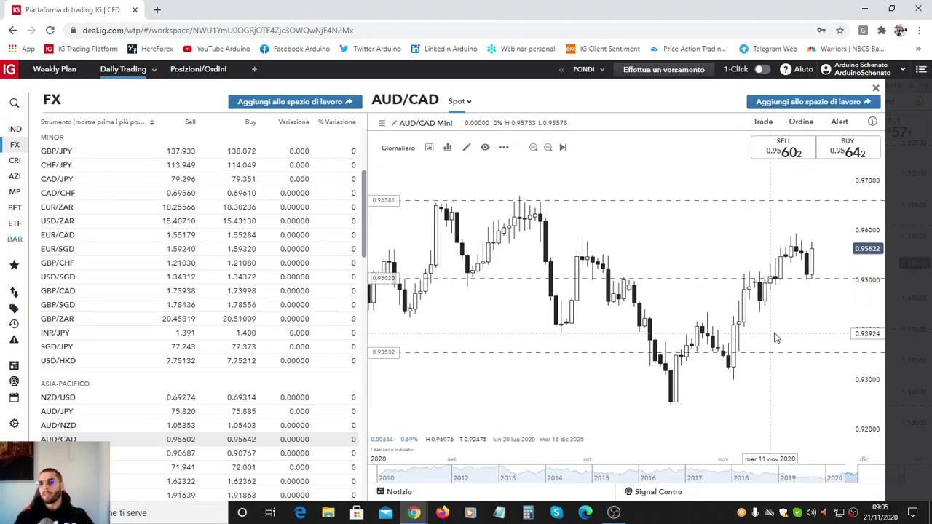
pyautogui.scroll(2, 711, 324)
pyautogui.moveTo(711, 324); pyautogui.dragTo(659, 234)
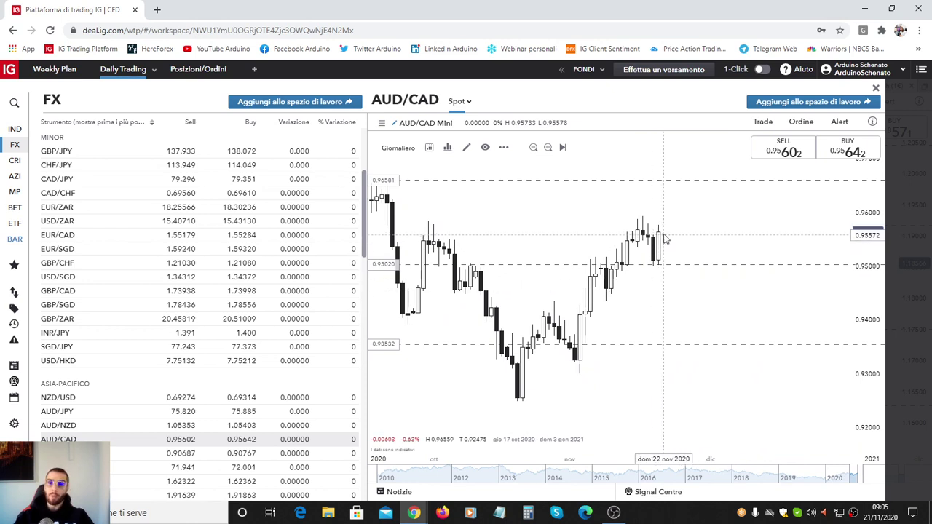
# Drag the daily chart right so it spans 12 August to 24 December 2020
pyautogui.moveTo(682, 320); pyautogui.dragTo(764, 329)
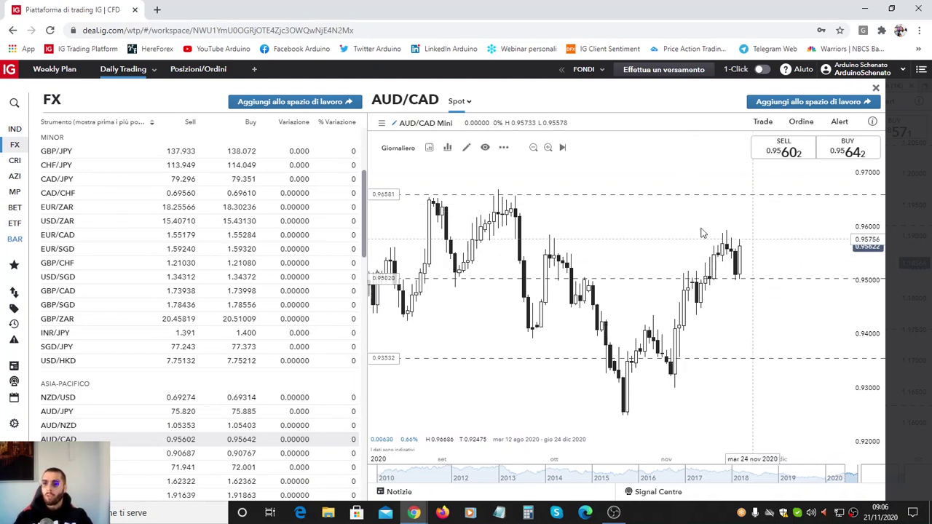
# Set the chart price type to Media (mid) and widen the view to 6 August–31 December 2020
pyautogui.rightClick(673, 228)
pyautogui.moveTo(689, 308)
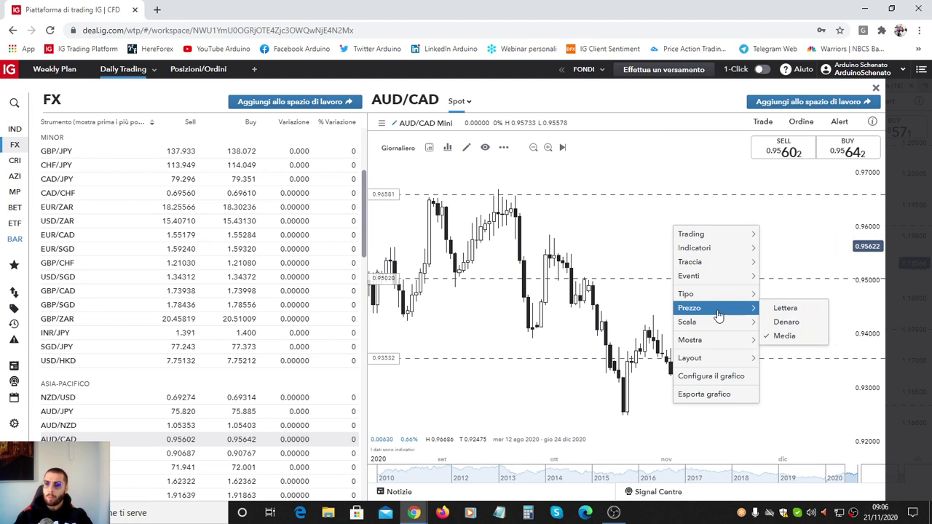
pyautogui.moveTo(773, 255); pyautogui.dragTo(756, 253)
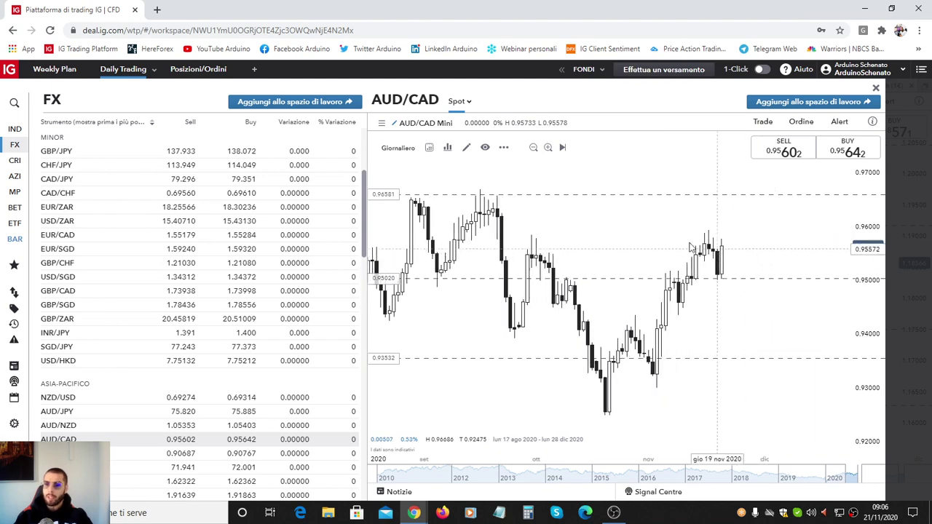
pyautogui.rightClick(604, 233)
pyautogui.moveTo(621, 345)
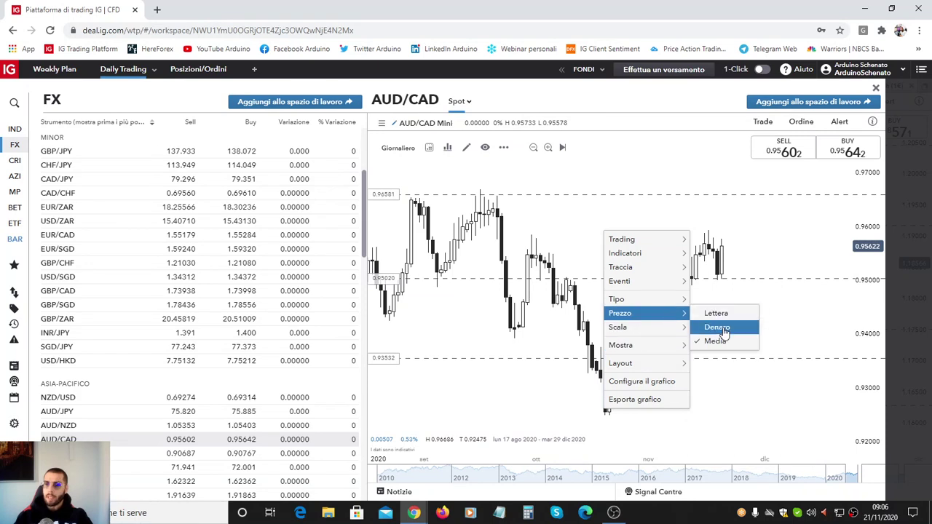
pyautogui.click(764, 327)
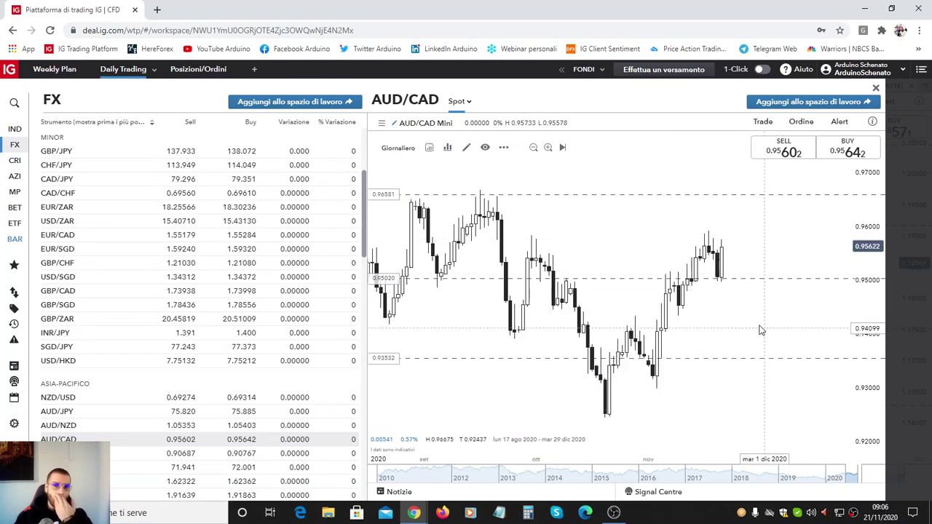
pyautogui.rightClick(613, 230)
pyautogui.moveTo(628, 307)
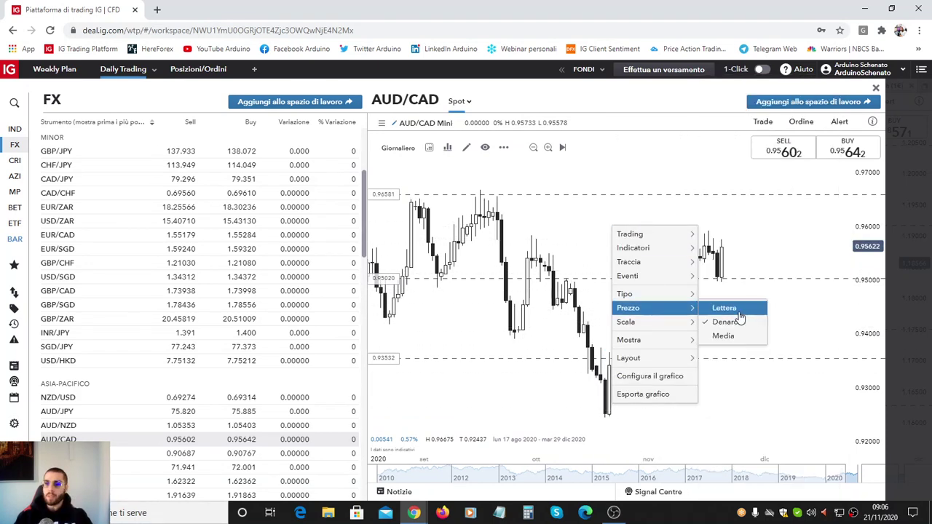
pyautogui.click(743, 321)
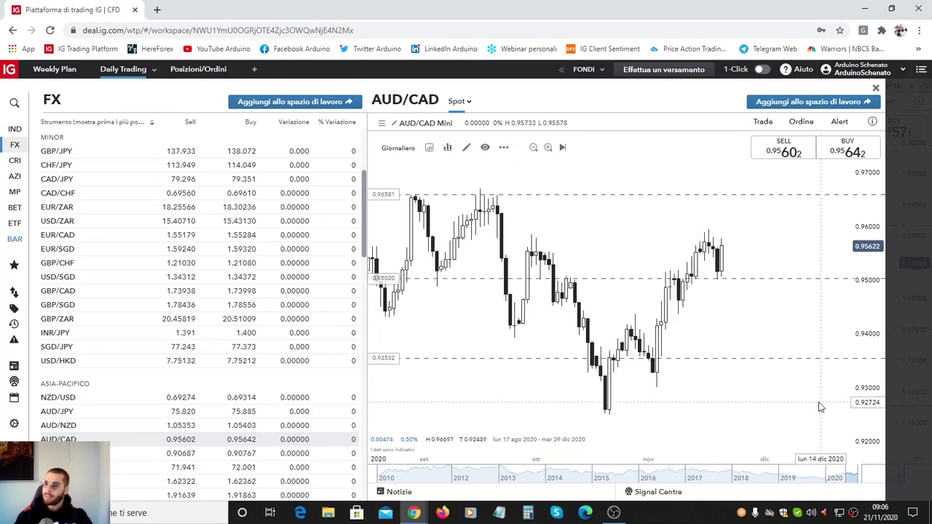
pyautogui.rightClick(640, 243)
pyautogui.moveTo(657, 323)
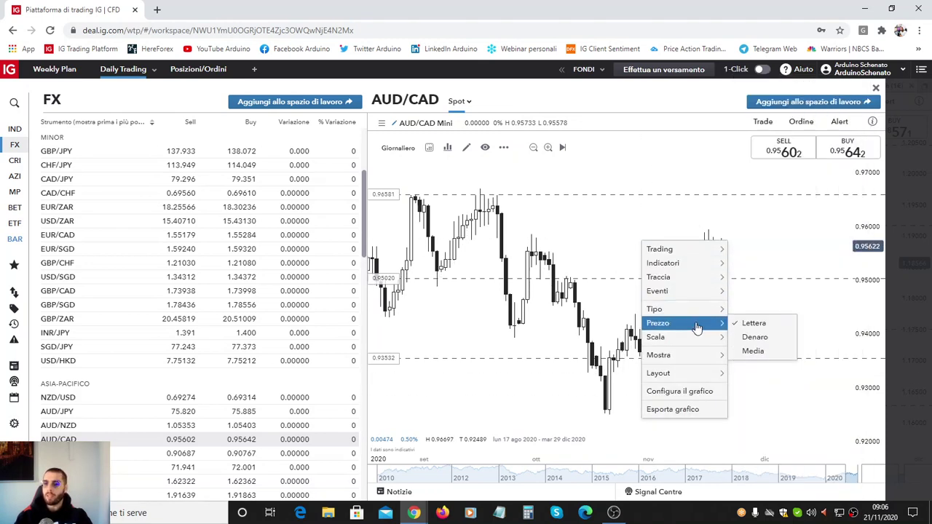
pyautogui.click(749, 351)
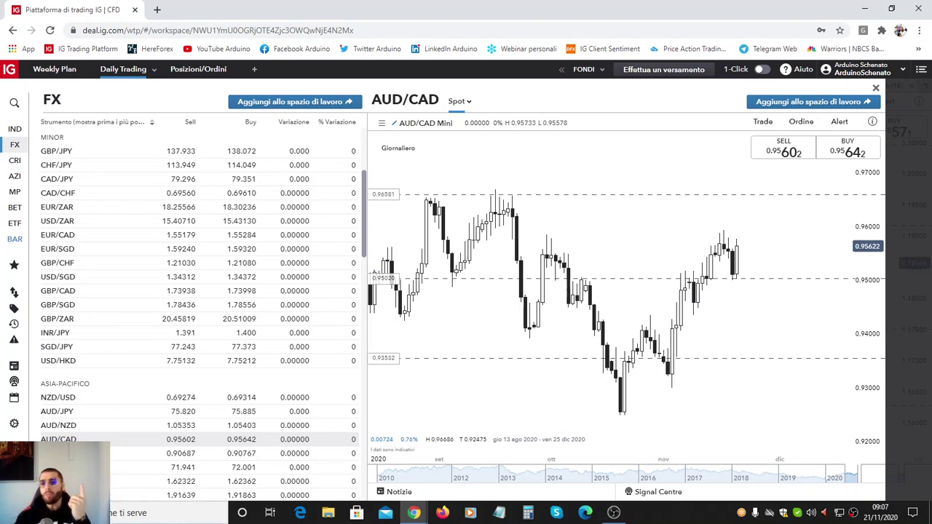
pyautogui.moveTo(758, 314)
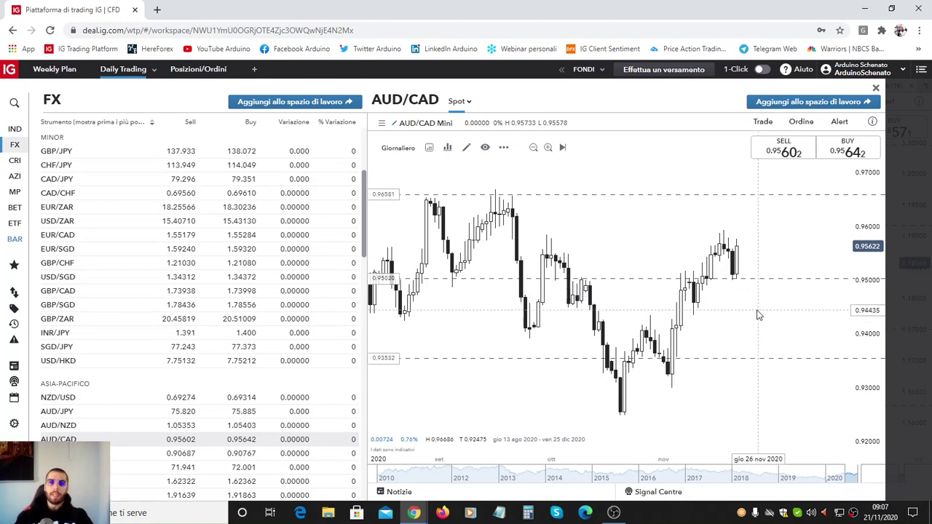
pyautogui.moveTo(771, 322); pyautogui.dragTo(758, 322)
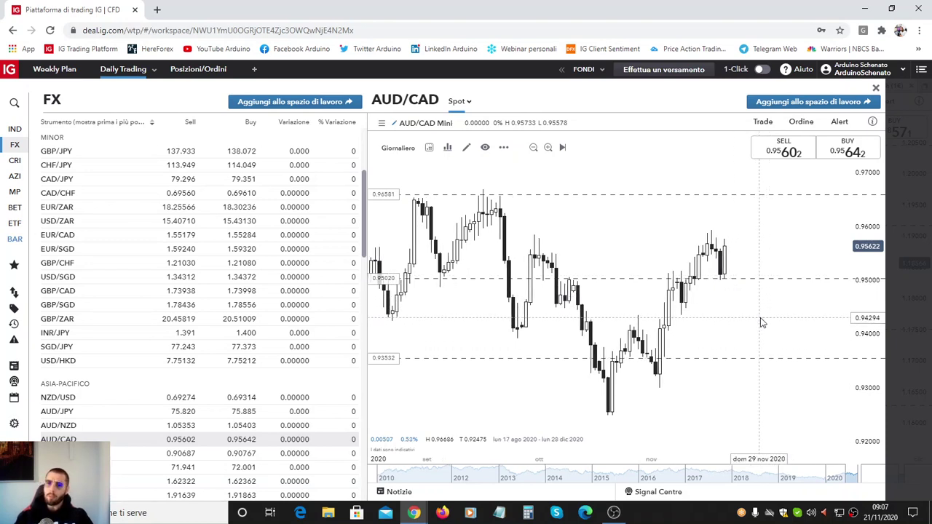
pyautogui.scroll(-3, 763, 320)
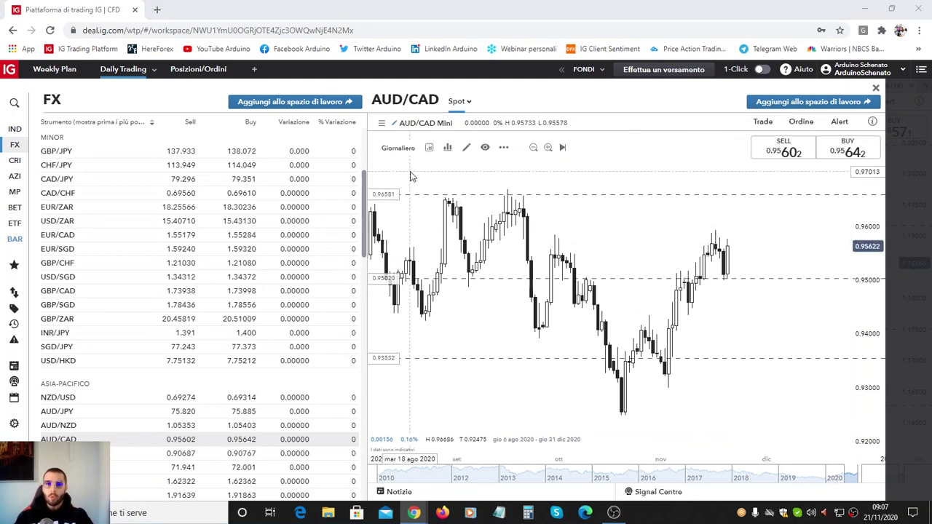
# Draw an Estensioni di Fibonacci from the October low: 0% at 0.92496, 100% at 0.94370, up to 261.8%
pyautogui.click(466, 148)
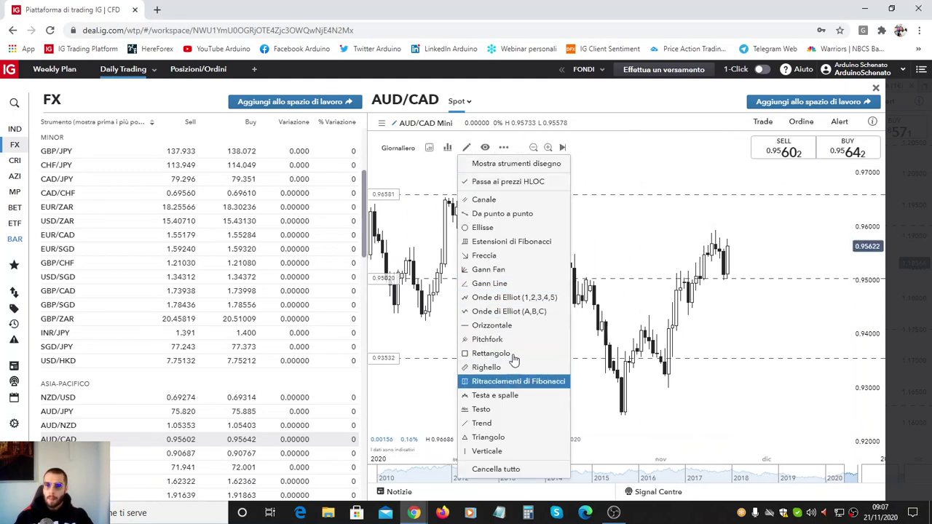
pyautogui.click(513, 242)
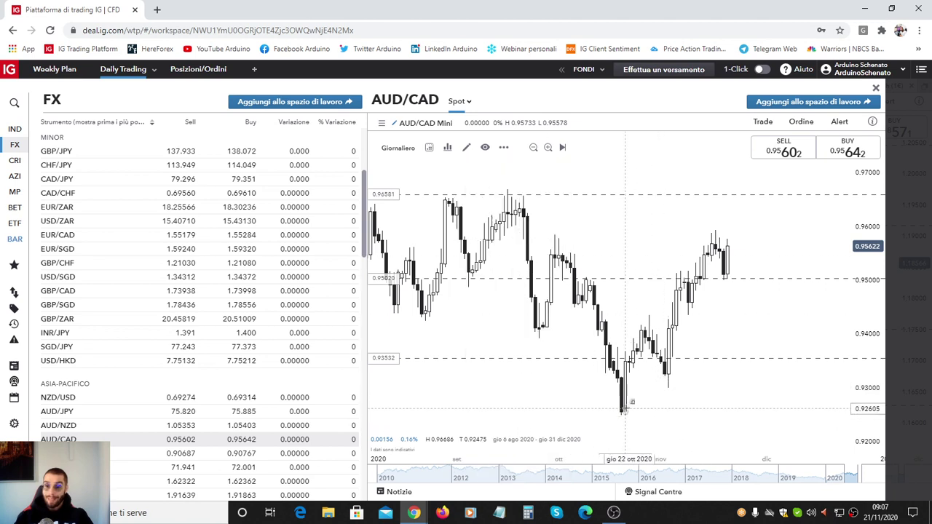
pyautogui.click(622, 415)
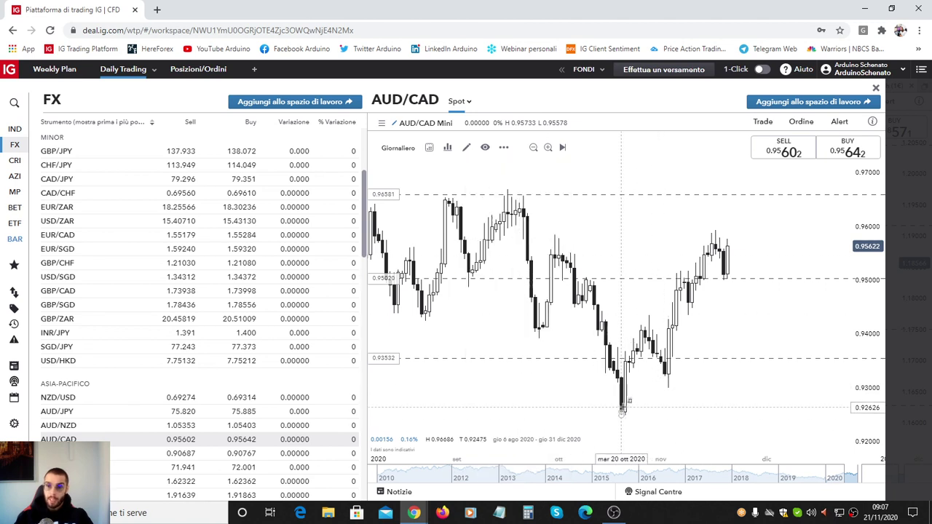
pyautogui.click(648, 315)
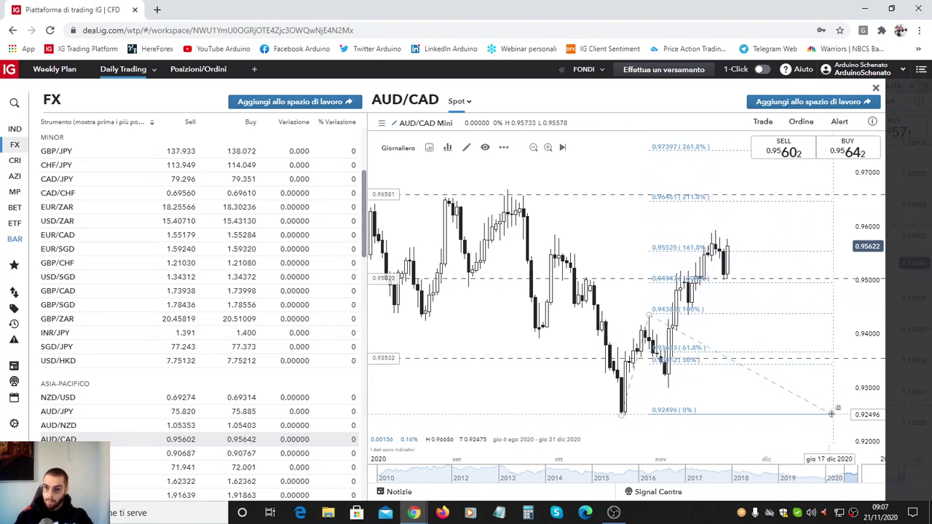
pyautogui.click(832, 414)
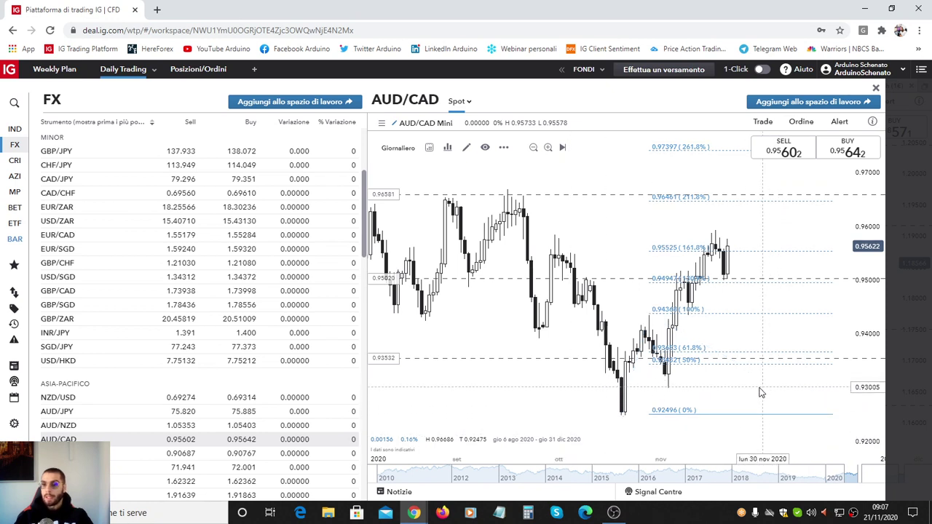
pyautogui.moveTo(759, 391); pyautogui.dragTo(696, 395)
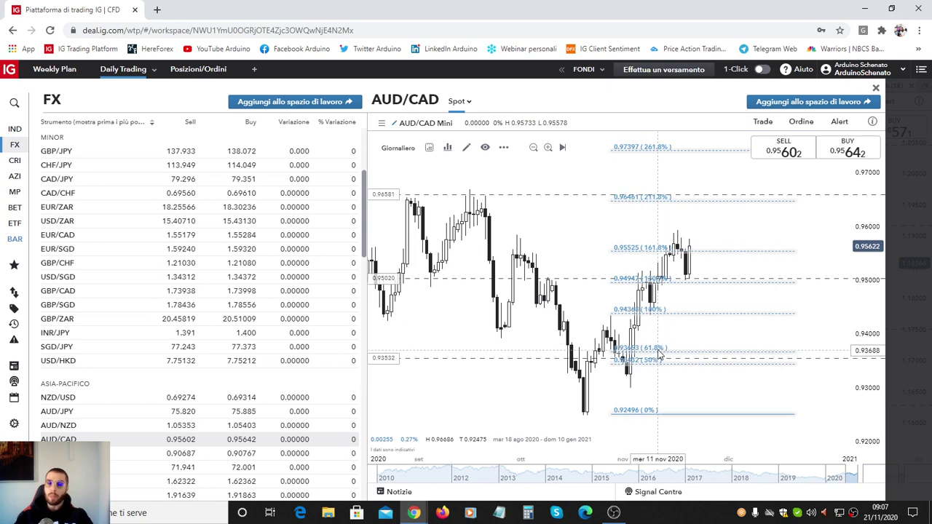
pyautogui.moveTo(610, 321); pyautogui.dragTo(674, 320)
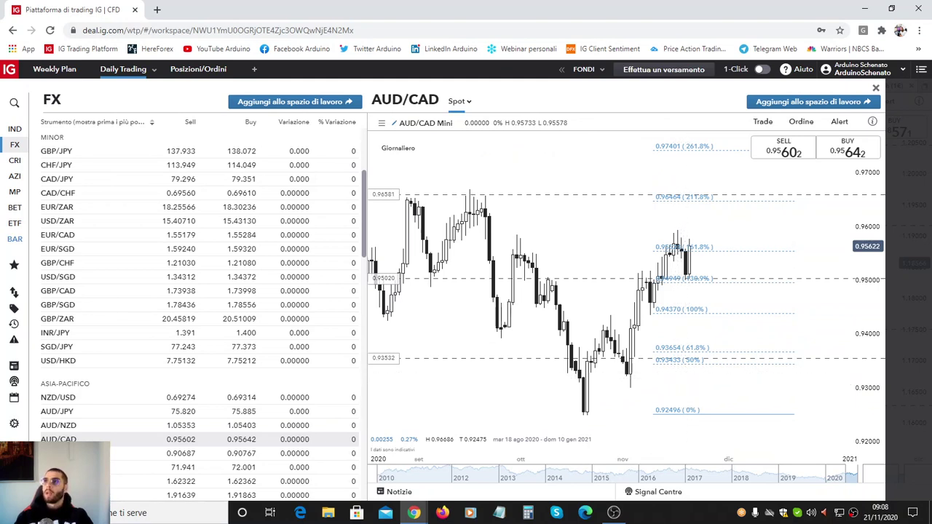
pyautogui.hotkey('alt', 'Tab')
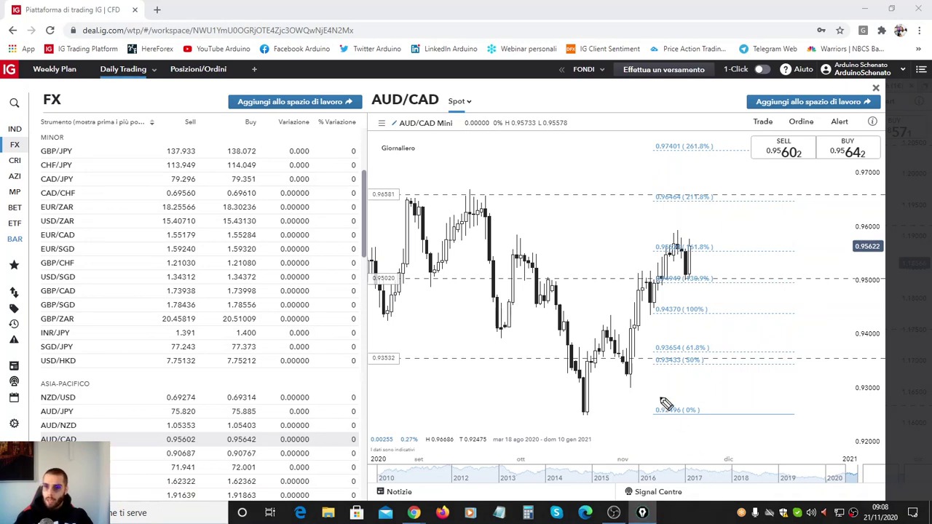
pyautogui.moveTo(632, 377); pyautogui.dragTo(706, 377)
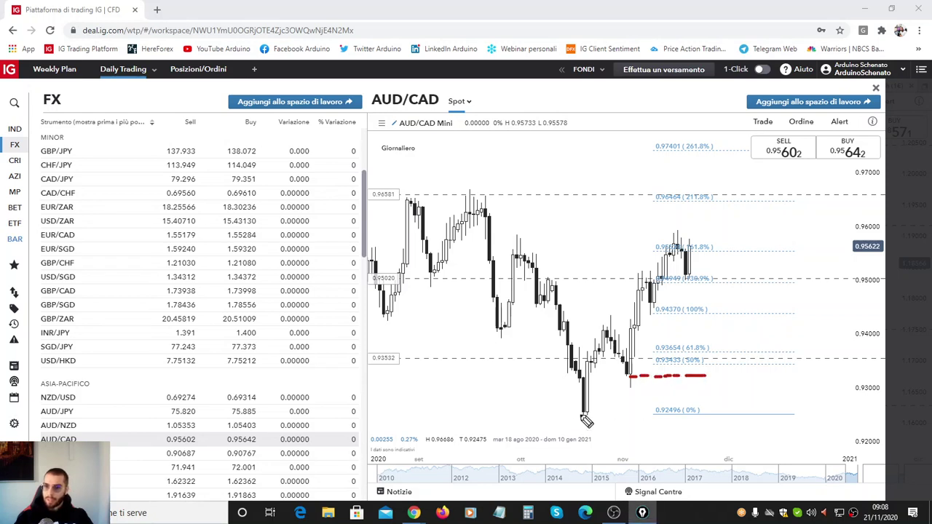
pyautogui.moveTo(581, 415); pyautogui.dragTo(593, 415)
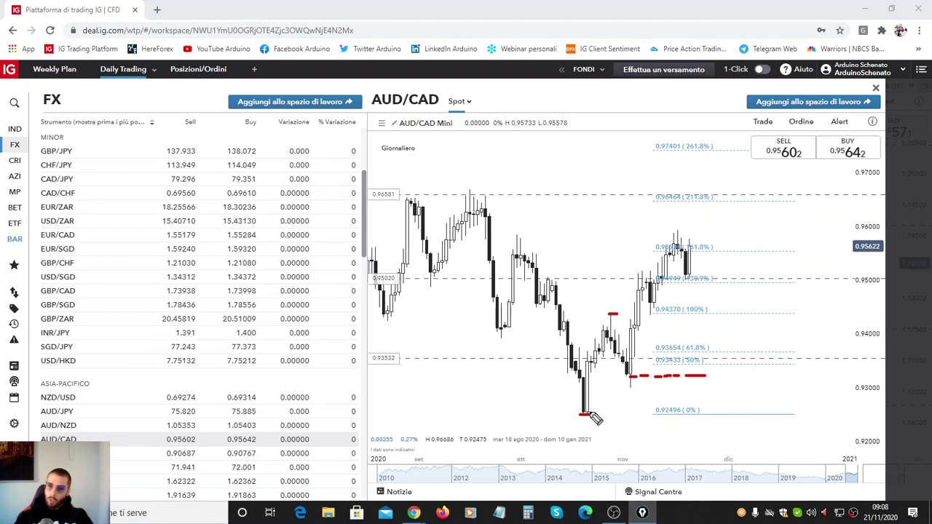
pyautogui.moveTo(584, 417); pyautogui.dragTo(587, 412)
pyautogui.moveTo(610, 305); pyautogui.dragTo(612, 316)
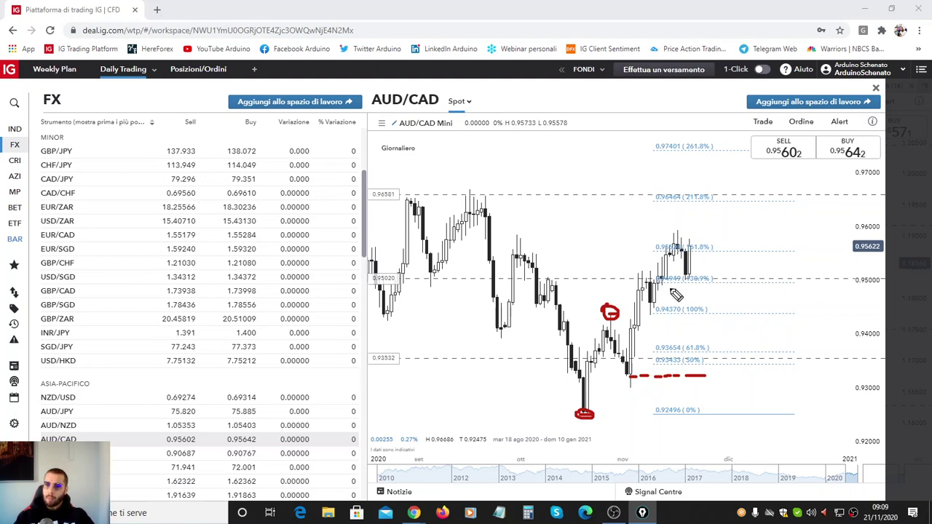
pyautogui.moveTo(629, 281); pyautogui.dragTo(655, 282)
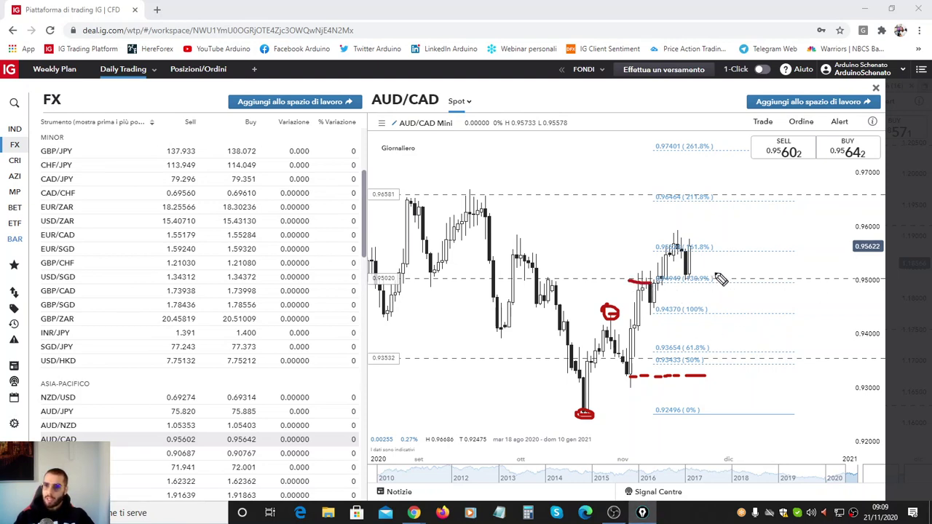
pyautogui.moveTo(717, 275); pyautogui.dragTo(728, 275)
pyautogui.moveTo(643, 291)
pyautogui.mouseDown()
pyautogui.moveTo(653, 306)
pyautogui.moveTo(685, 312)
pyautogui.mouseUp()
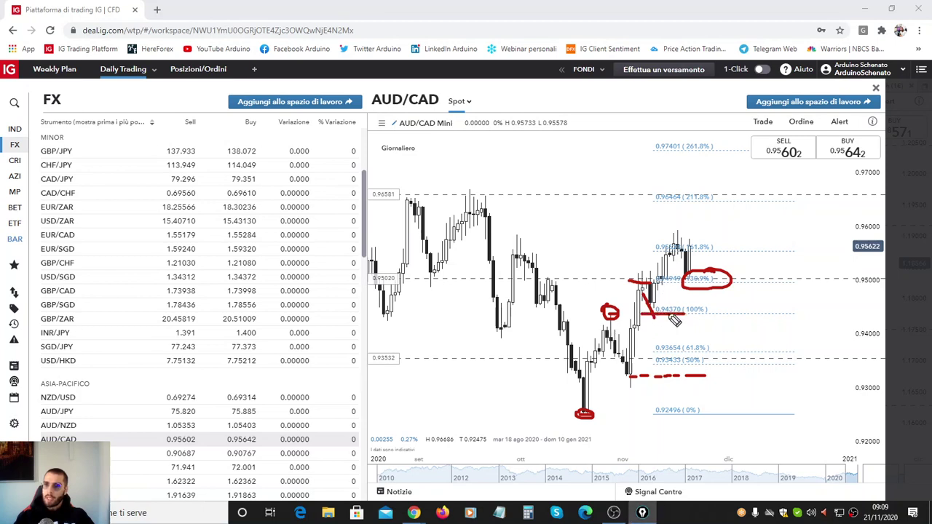
pyautogui.moveTo(705, 236)
pyautogui.mouseDown()
pyautogui.moveTo(698, 264)
pyautogui.moveTo(710, 248)
pyautogui.mouseUp()
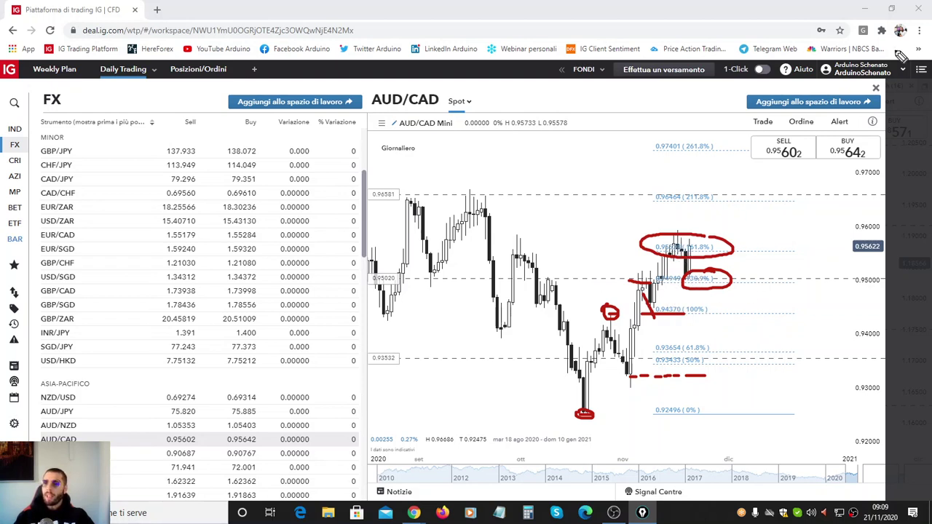
pyautogui.press('Escape')
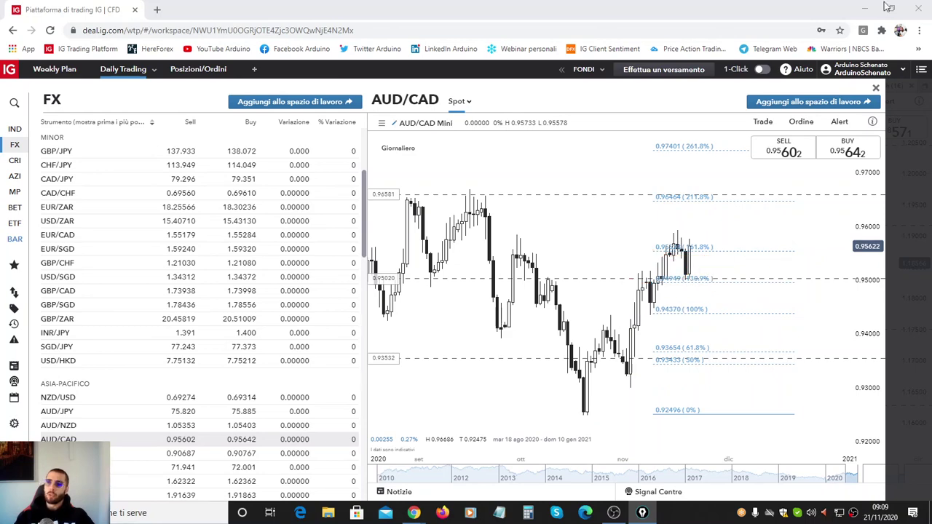
# Zoom and scroll the daily chart to span 3 July 2020 to 14 January 2021
pyautogui.scroll(3, 767, 302)
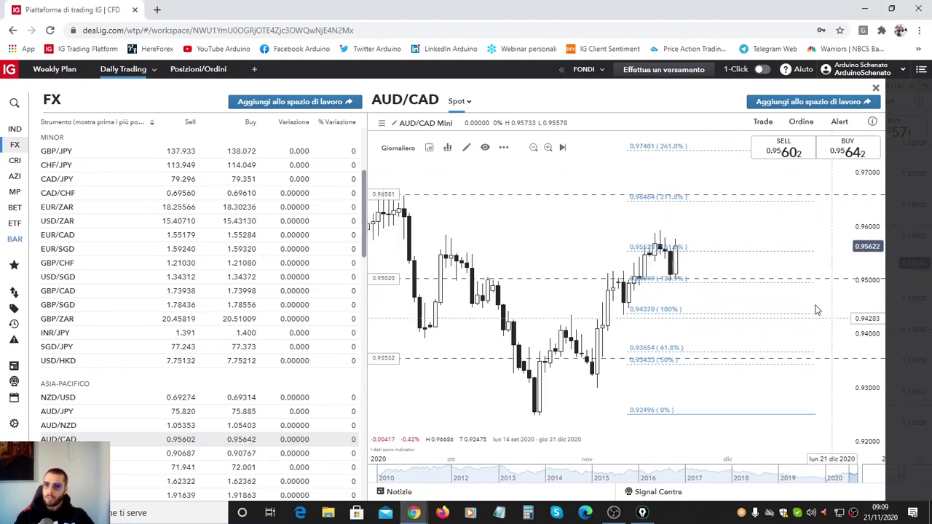
pyautogui.scroll(2, 816, 309)
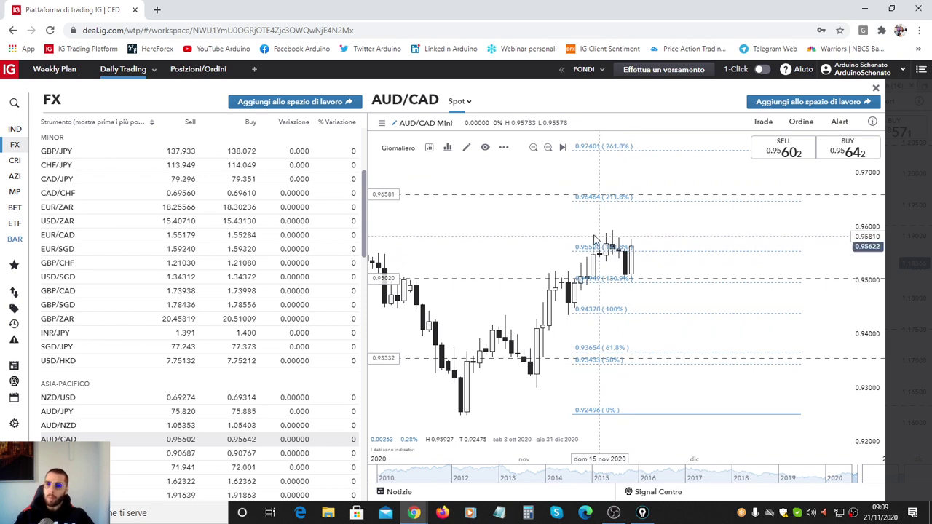
pyautogui.moveTo(667, 287); pyautogui.dragTo(732, 306)
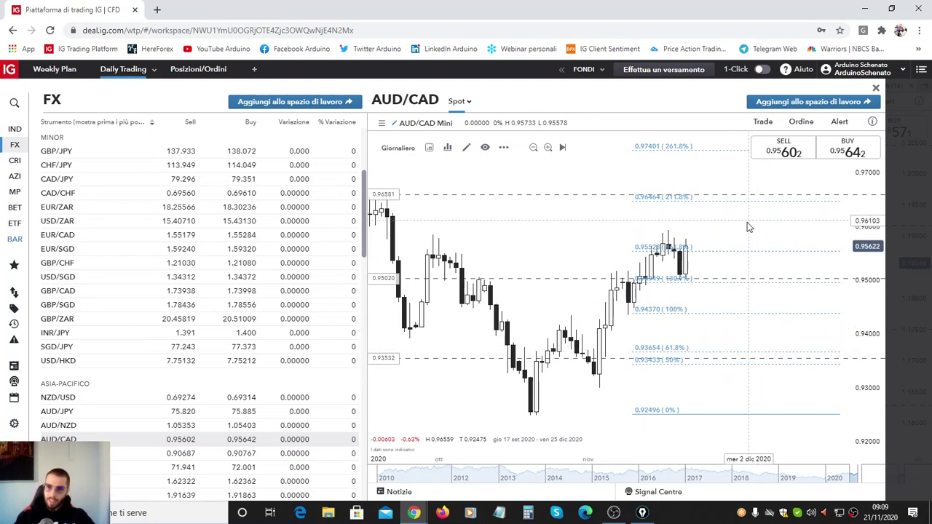
pyautogui.hscroll(-3, 746, 227)
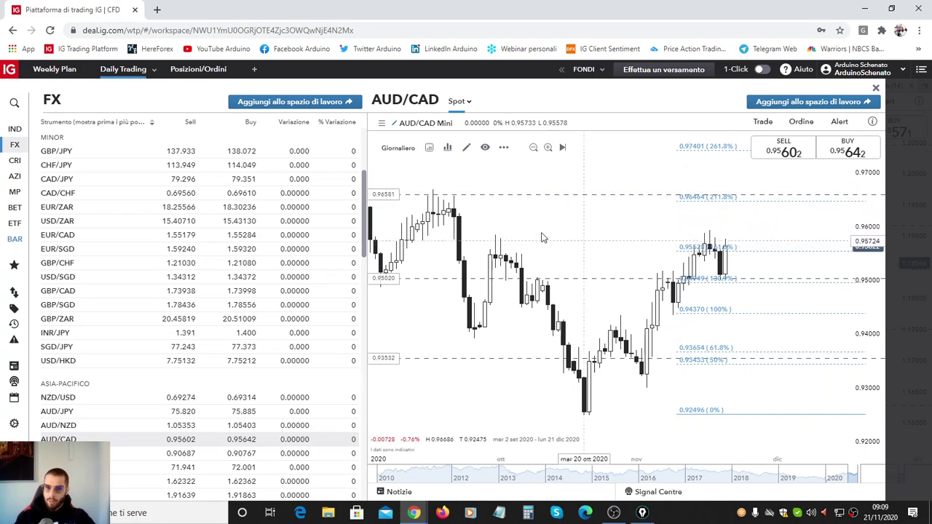
pyautogui.hscroll(-2, 541, 237)
pyautogui.hscroll(-1, 619, 240)
pyautogui.hscroll(-1, 662, 239)
pyautogui.hscroll(-2, 609, 239)
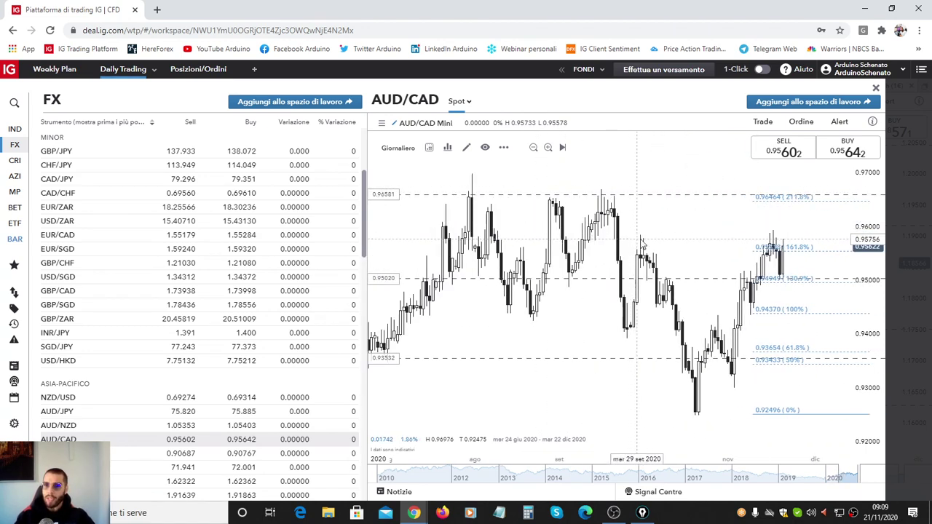
pyautogui.hscroll(2, 662, 240)
pyautogui.hscroll(2, 677, 240)
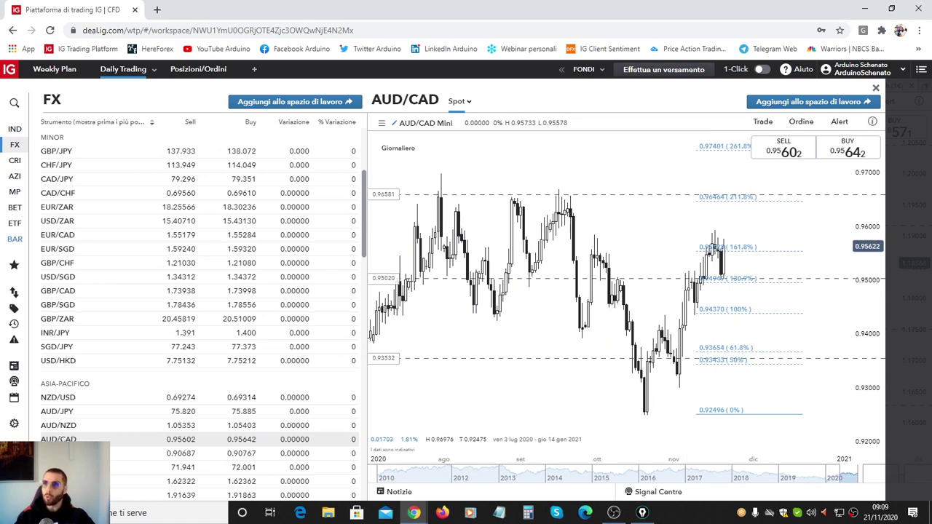
# Circle in red the three summer highs near 0.96581 and the 211.8% and 261.8% levels
pyautogui.hotkey('alt', 'Tab')
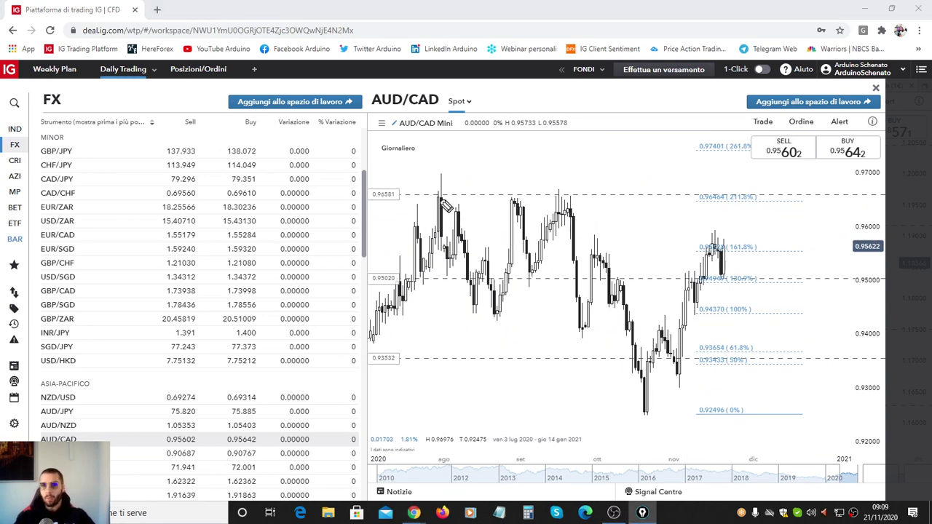
pyautogui.moveTo(446, 182); pyautogui.dragTo(444, 172)
pyautogui.moveTo(516, 182); pyautogui.dragTo(522, 179)
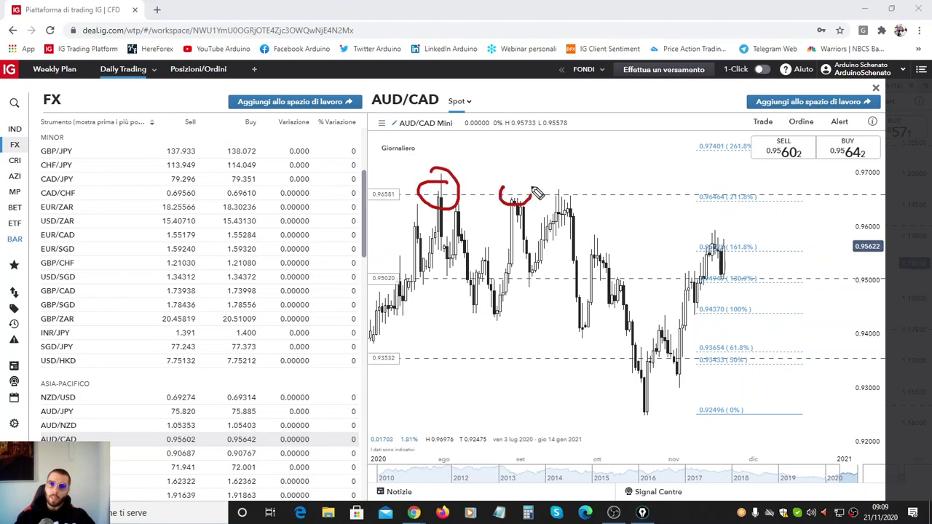
pyautogui.moveTo(582, 180); pyautogui.dragTo(576, 179)
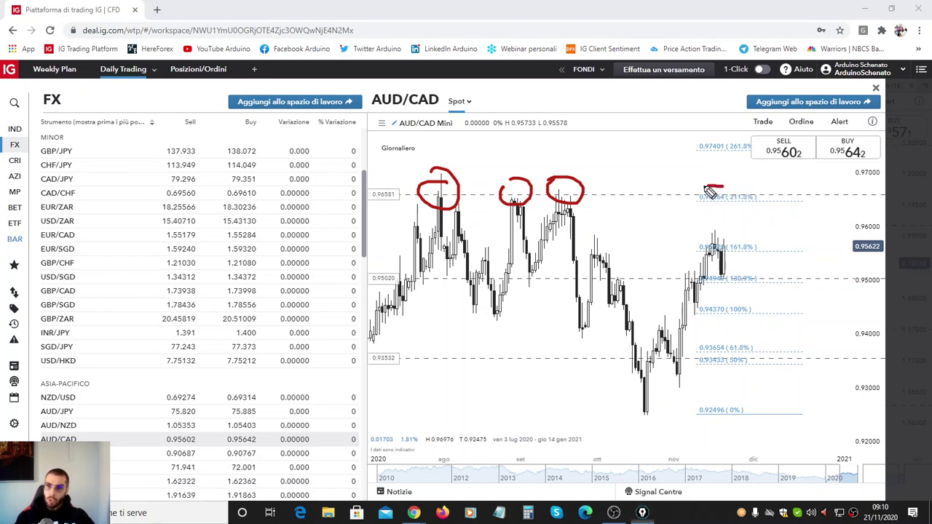
pyautogui.moveTo(721, 187); pyautogui.dragTo(705, 189)
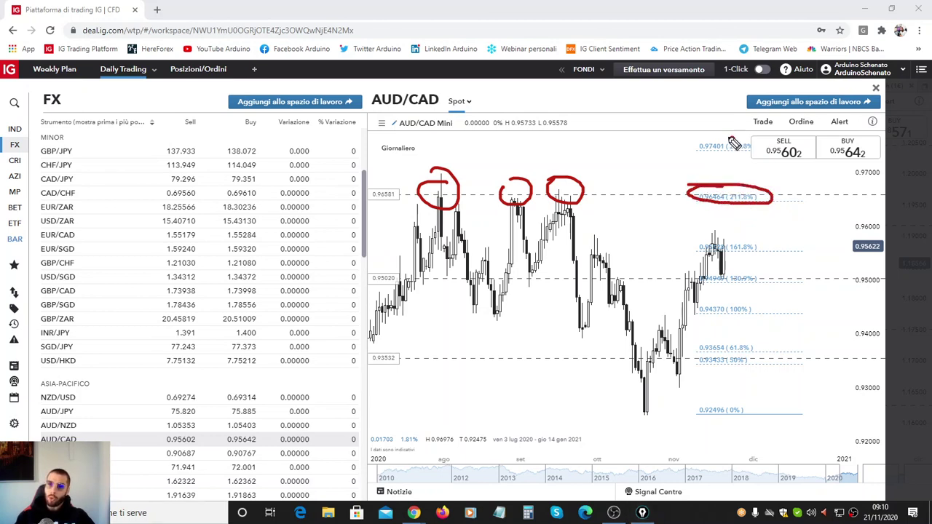
pyautogui.moveTo(735, 140)
pyautogui.mouseDown()
pyautogui.moveTo(697, 154)
pyautogui.moveTo(708, 139)
pyautogui.mouseUp()
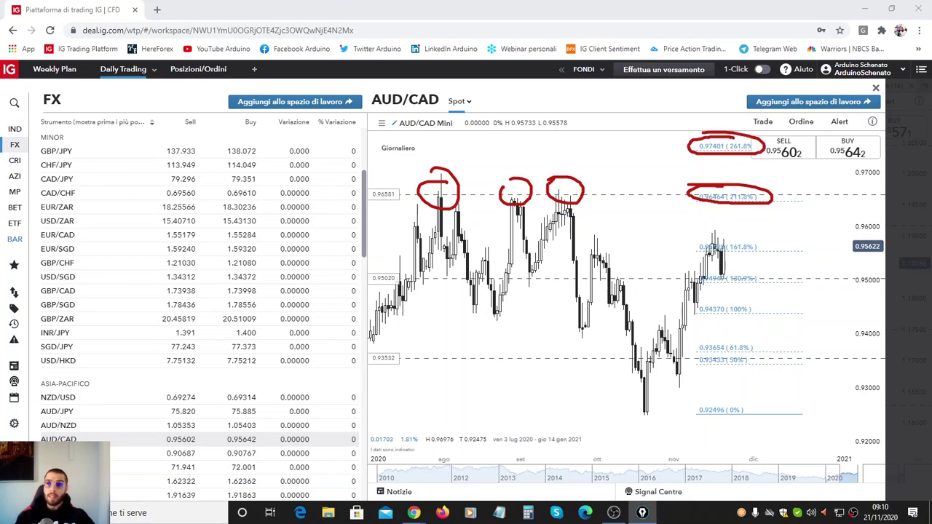
# Erase the red circles, then zoom and pan the chart to 1 October–30 December 2020
pyautogui.press('Escape')
pyautogui.scroll(1, 811, 269)
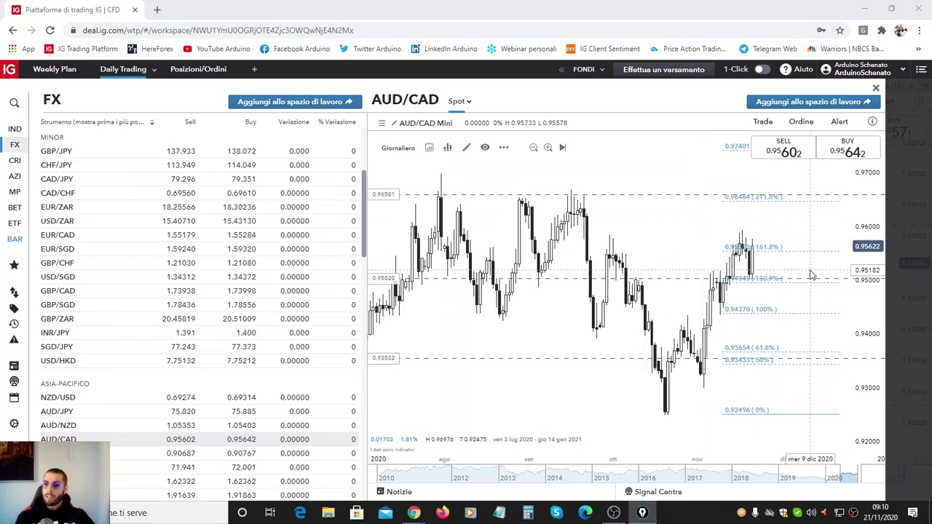
pyautogui.scroll(1, 801, 273)
pyautogui.scroll(1, 779, 281)
pyautogui.scroll(1, 756, 284)
pyautogui.scroll(1, 757, 280)
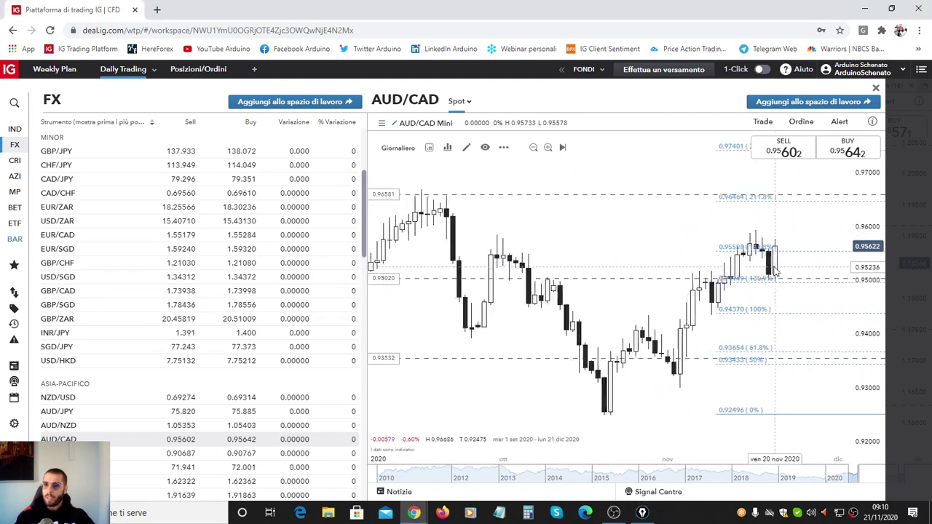
pyautogui.scroll(1, 764, 233)
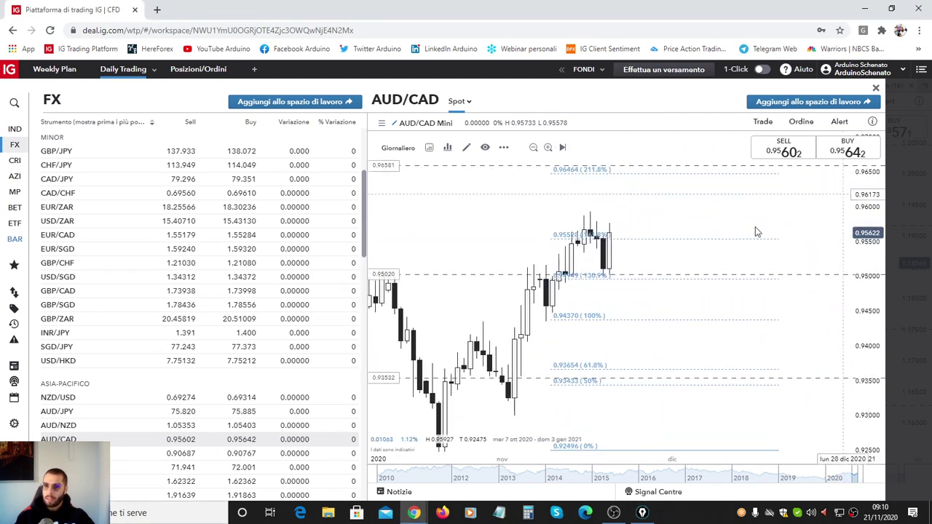
pyautogui.moveTo(615, 230); pyautogui.dragTo(644, 227)
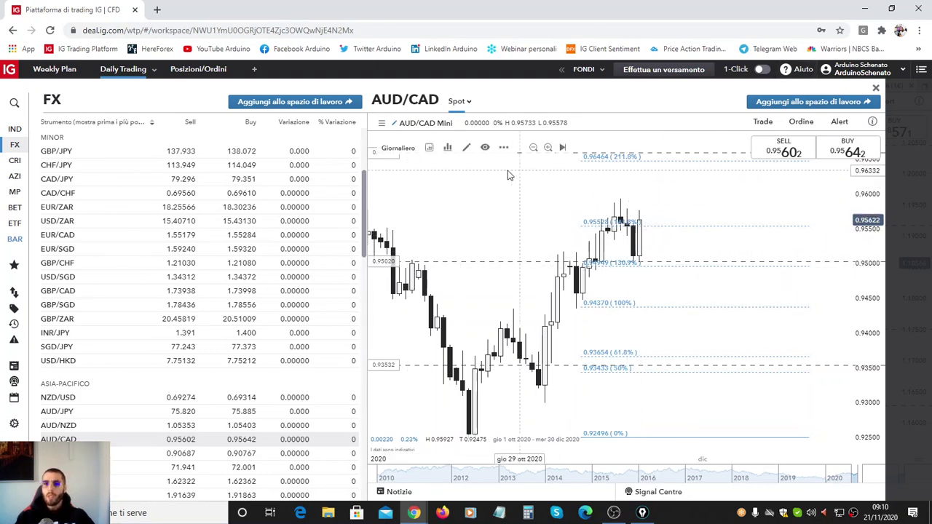
# Start a Fibonacci extension from the drawing tools, then cancel it
pyautogui.click(466, 148)
pyautogui.click(466, 148)
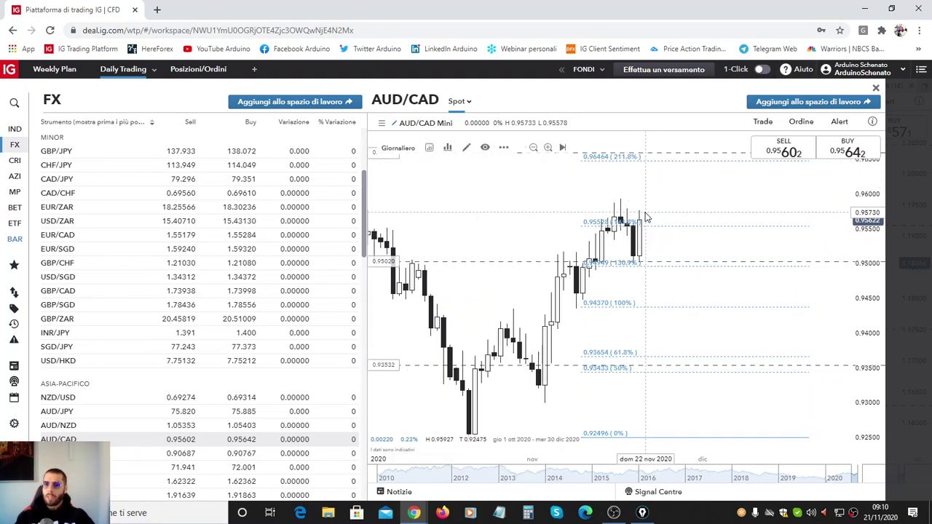
pyautogui.click(467, 148)
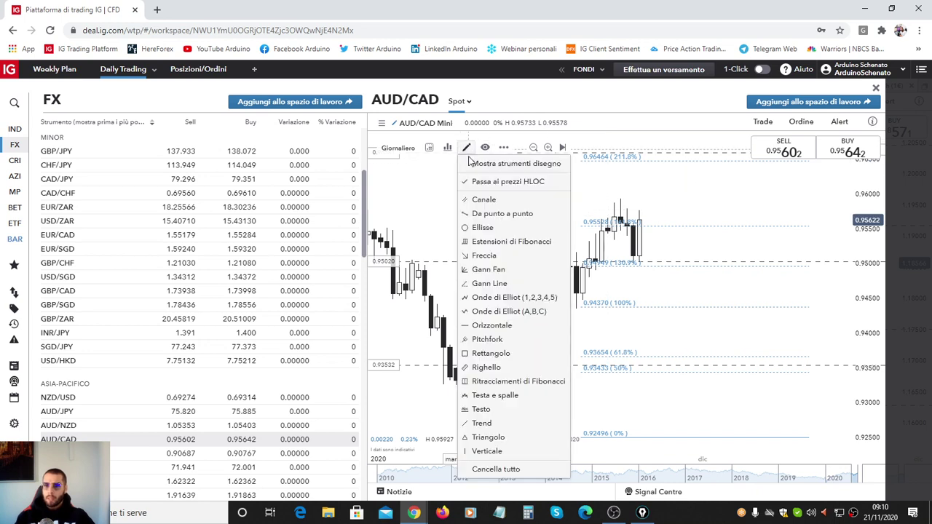
pyautogui.click(486, 243)
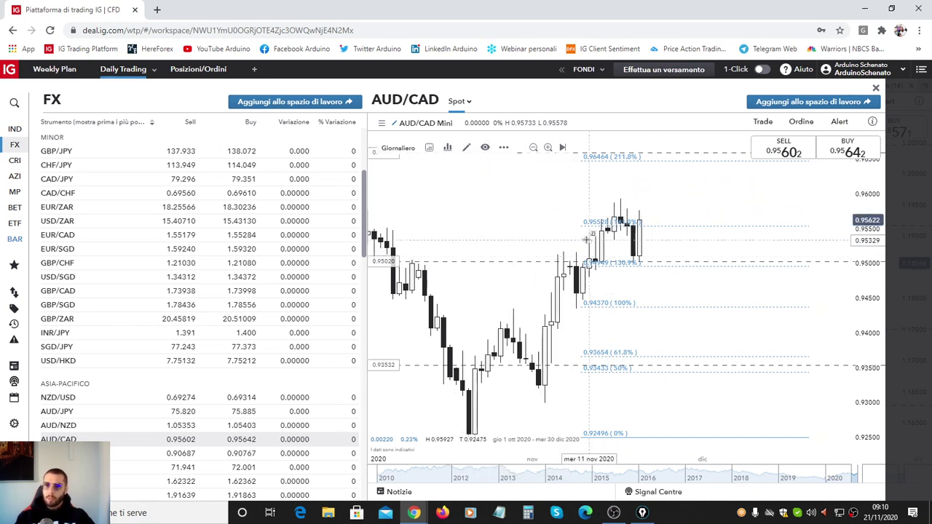
pyautogui.rightClick(573, 207)
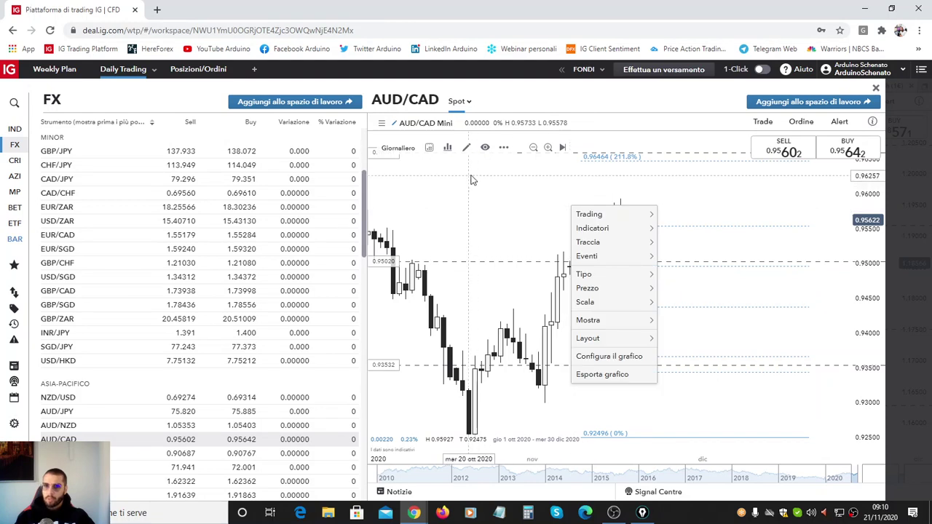
# Anchor a Fibonacci retracement at the 0.94992 swing low, stretching it up to 0.95772
pyautogui.click(466, 148)
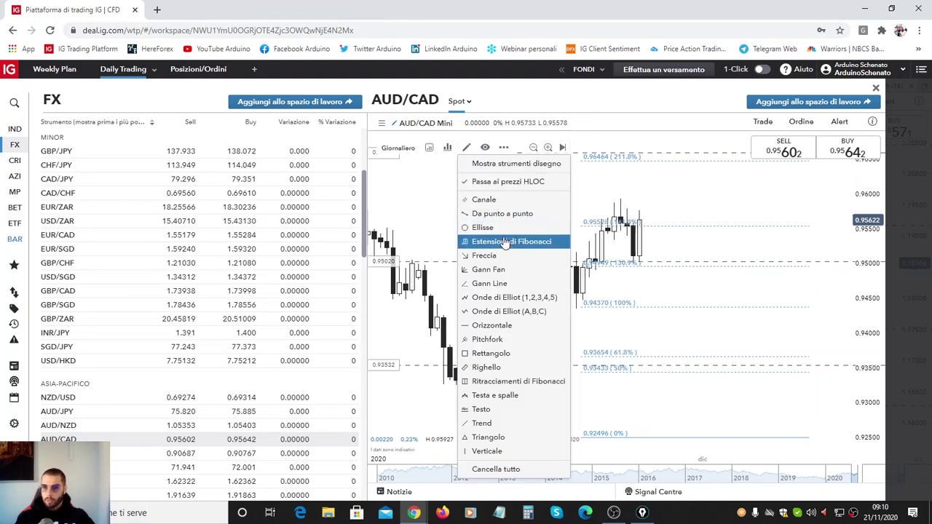
pyautogui.click(513, 381)
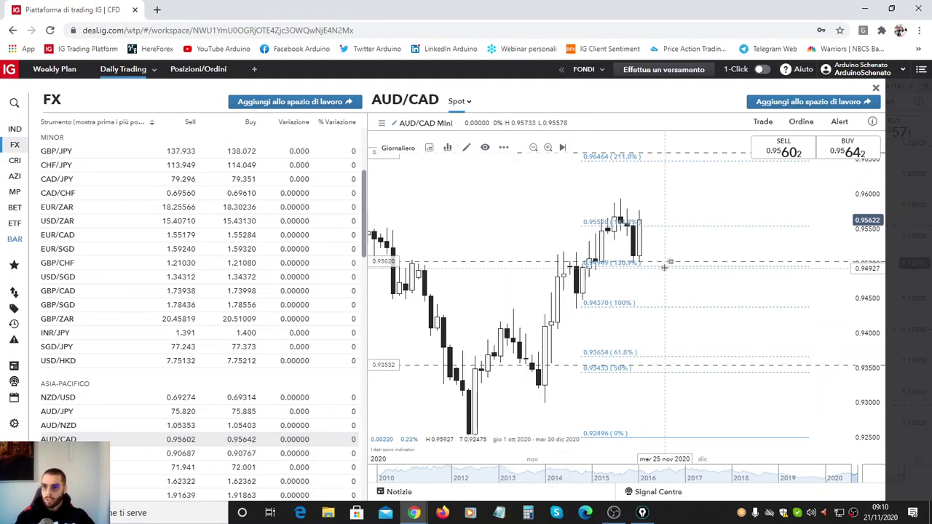
pyautogui.click(633, 261)
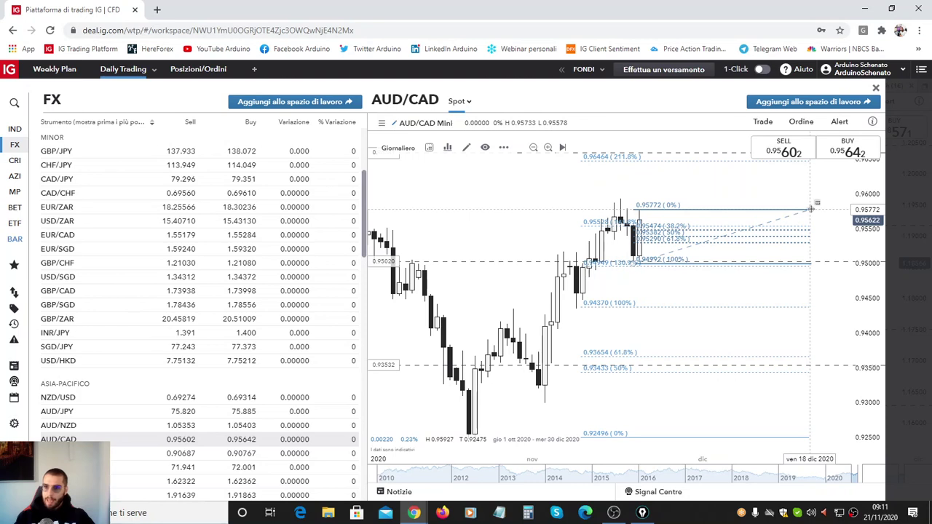
# Cancel the unfinished retracement and pan the daily chart to 7 Sep 2020–16 Jan 2021
pyautogui.rightClick(810, 209)
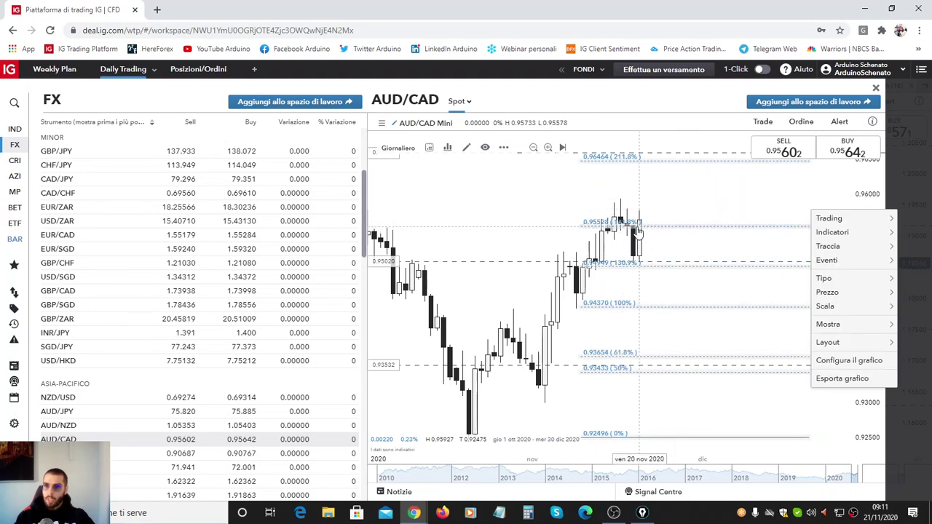
pyautogui.moveTo(658, 225)
pyautogui.mouseDown()
pyautogui.moveTo(708, 235)
pyautogui.moveTo(606, 231)
pyautogui.mouseUp()
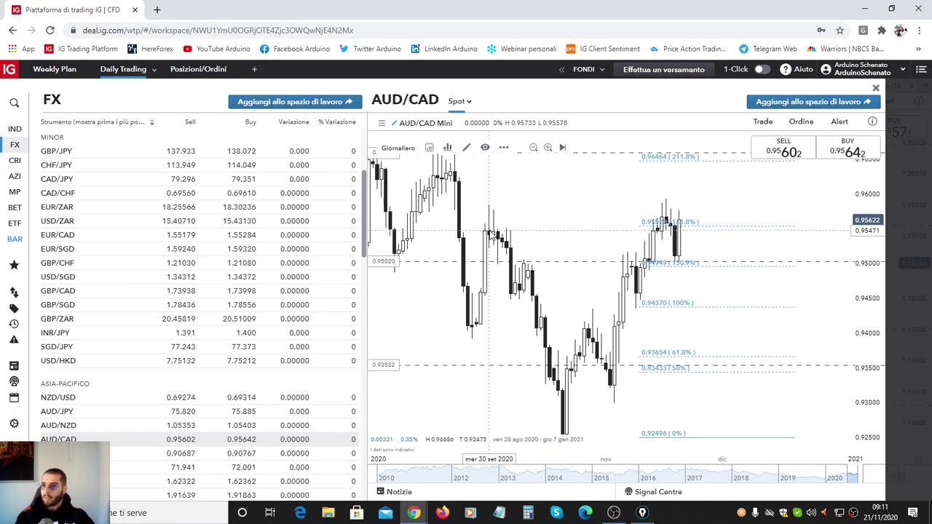
pyautogui.moveTo(697, 202); pyautogui.dragTo(662, 194)
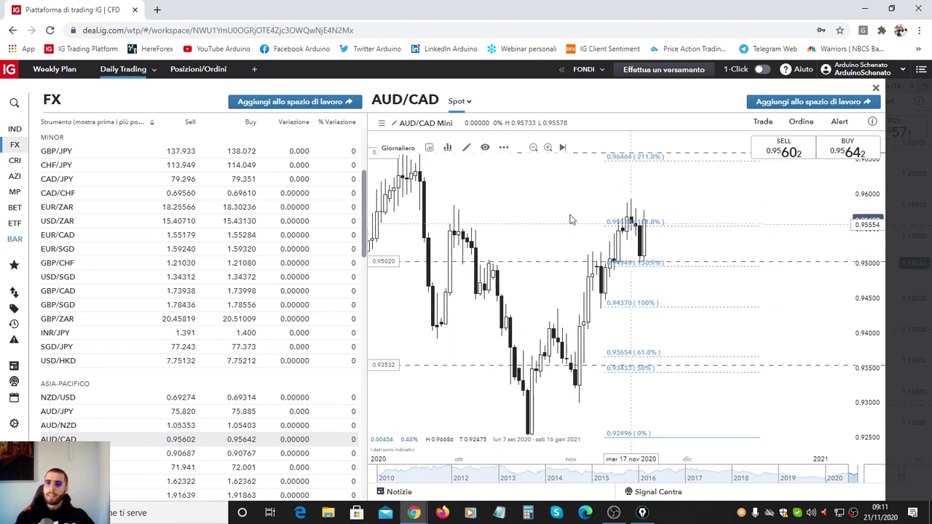
# Draw a short red point-to-point level line beside the latest candle at the 161.8% level
pyautogui.click(466, 148)
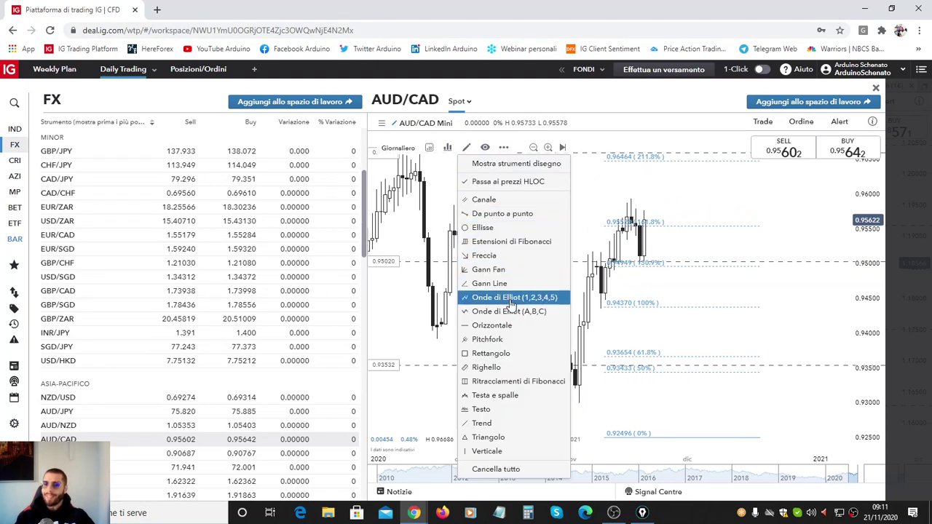
pyautogui.click(497, 423)
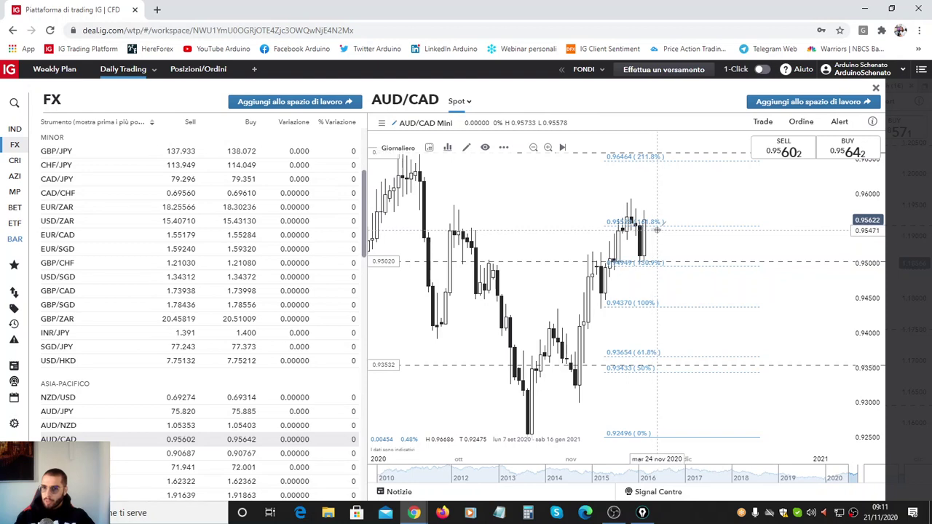
pyautogui.click(657, 230)
pyautogui.click(759, 230)
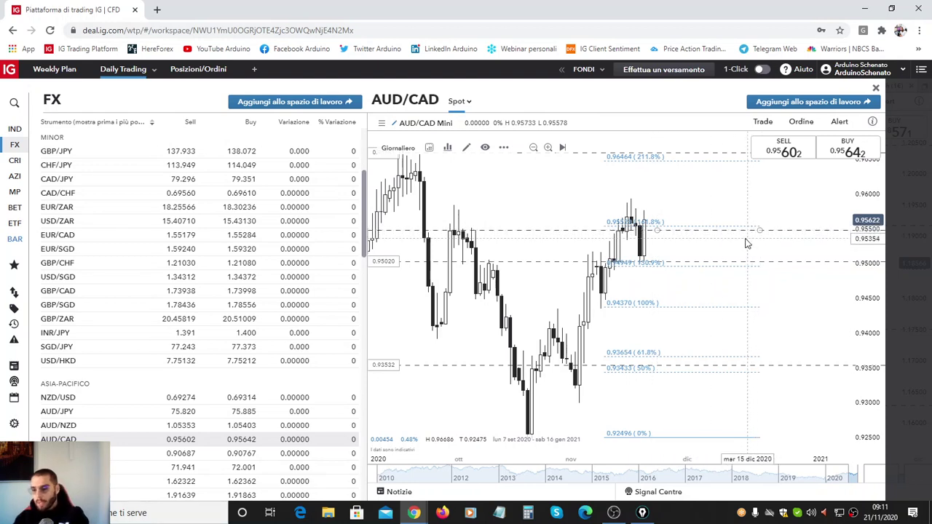
pyautogui.click(466, 147)
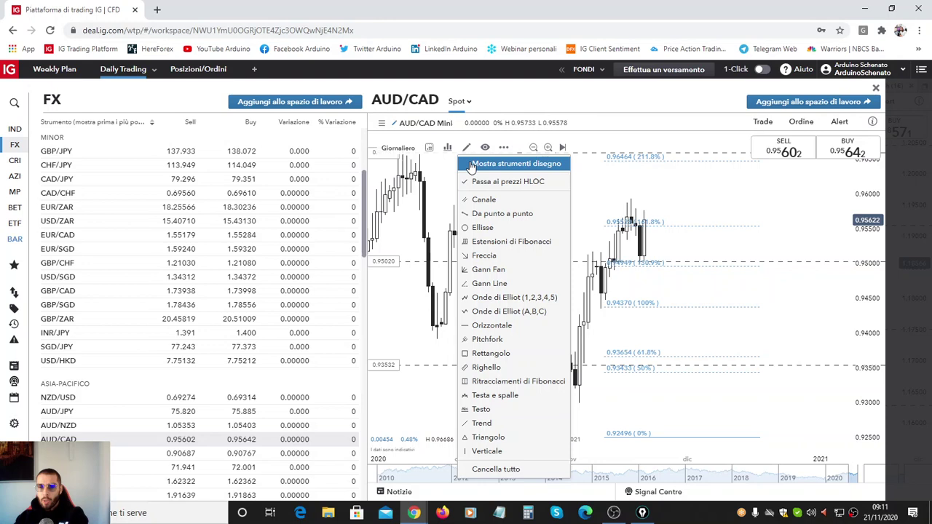
pyautogui.click(488, 214)
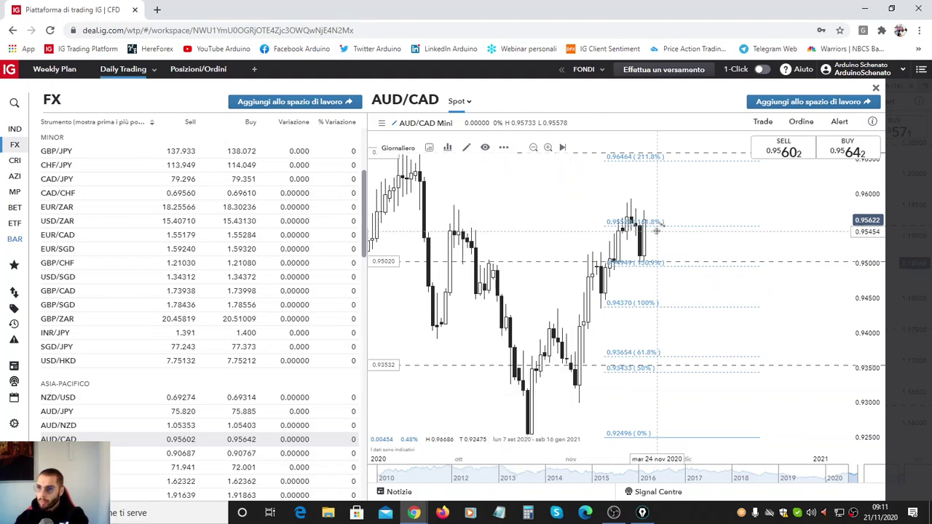
pyautogui.click(657, 230)
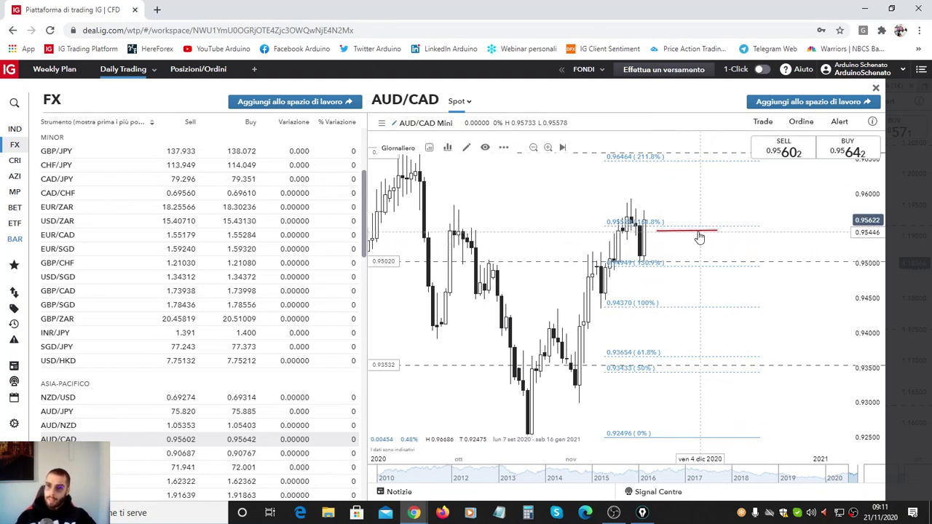
# Duplicate the red line twice, moving copies just below 0.9500 and up to 211.8%
pyautogui.rightClick(699, 233)
pyautogui.click(706, 254)
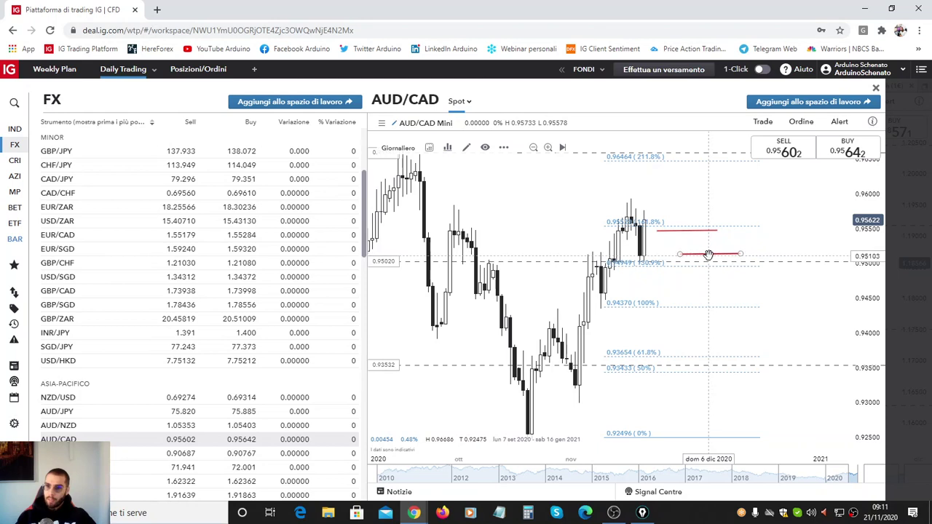
pyautogui.moveTo(708, 254); pyautogui.dragTo(660, 270)
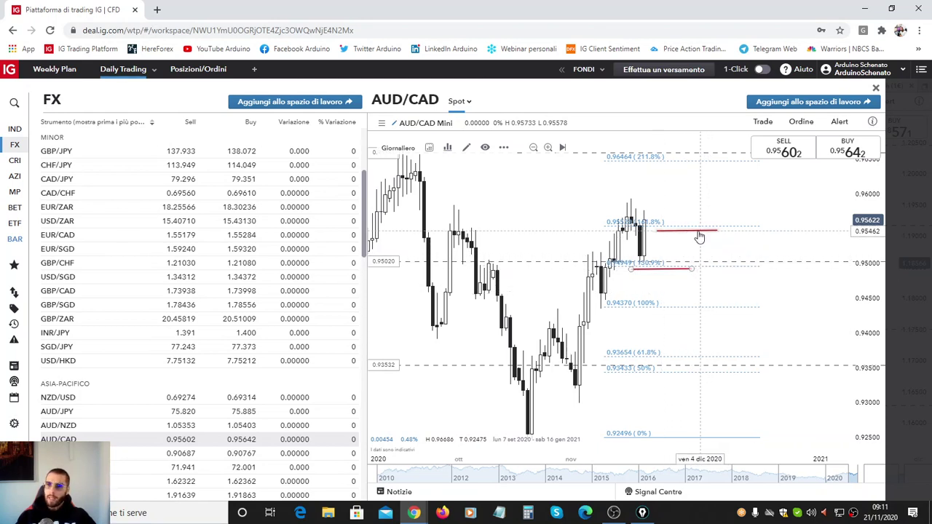
pyautogui.rightClick(698, 237)
pyautogui.click(712, 253)
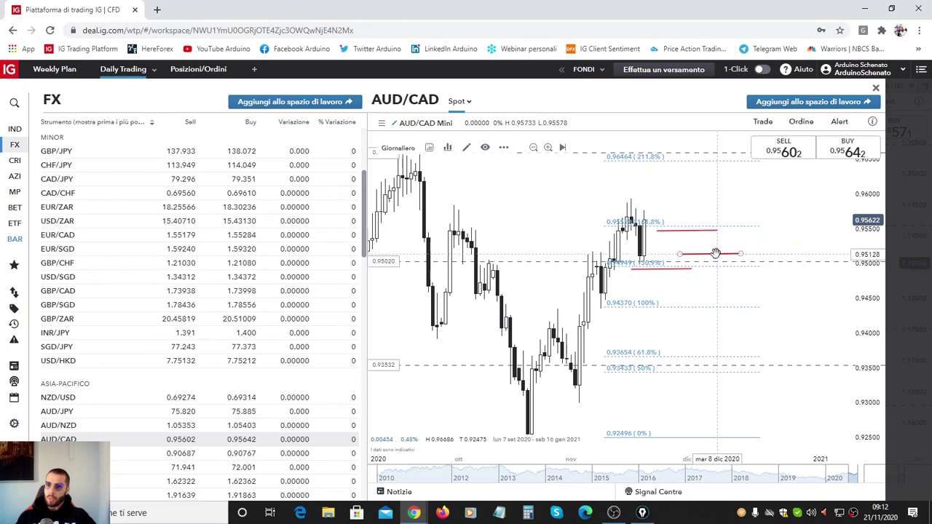
pyautogui.moveTo(715, 253); pyautogui.dragTo(703, 158)
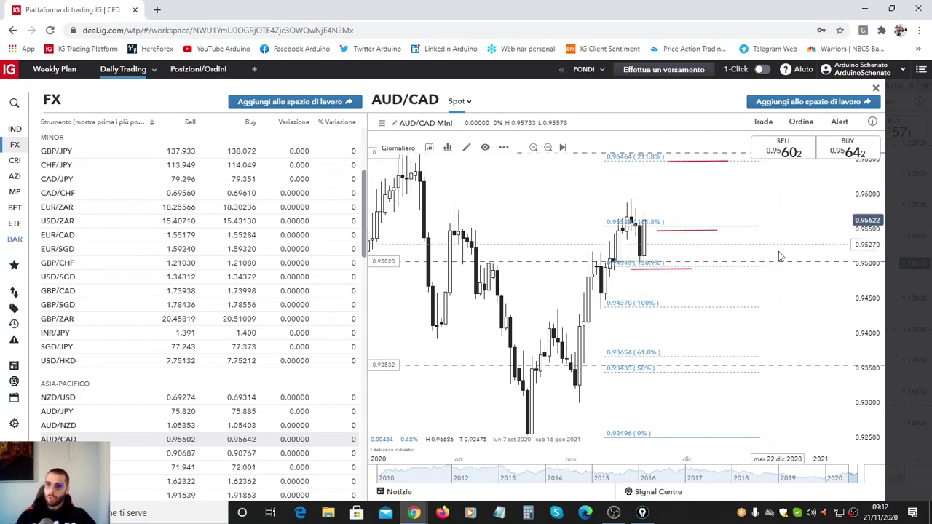
# Measure between the lower and middle red lines with the ruler, reading 54.4 (0.57%) over 14 candles
pyautogui.click(466, 147)
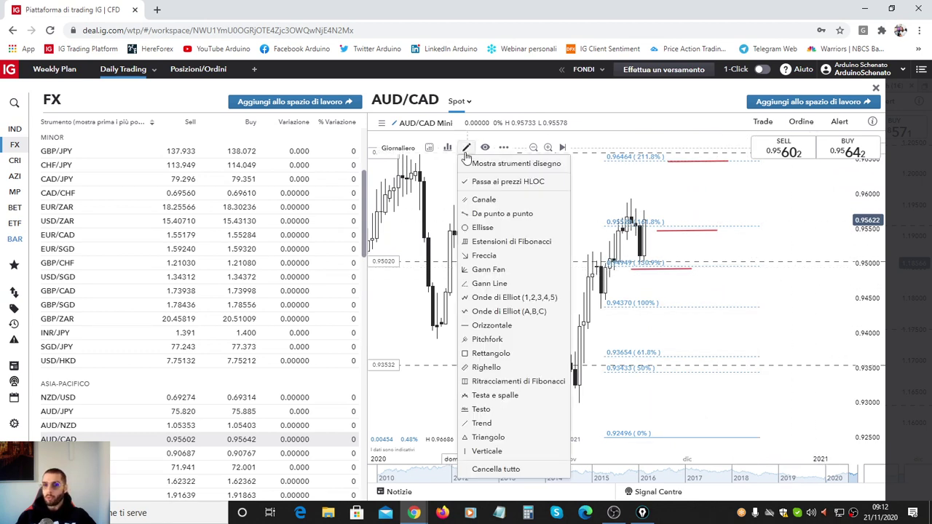
pyautogui.click(492, 367)
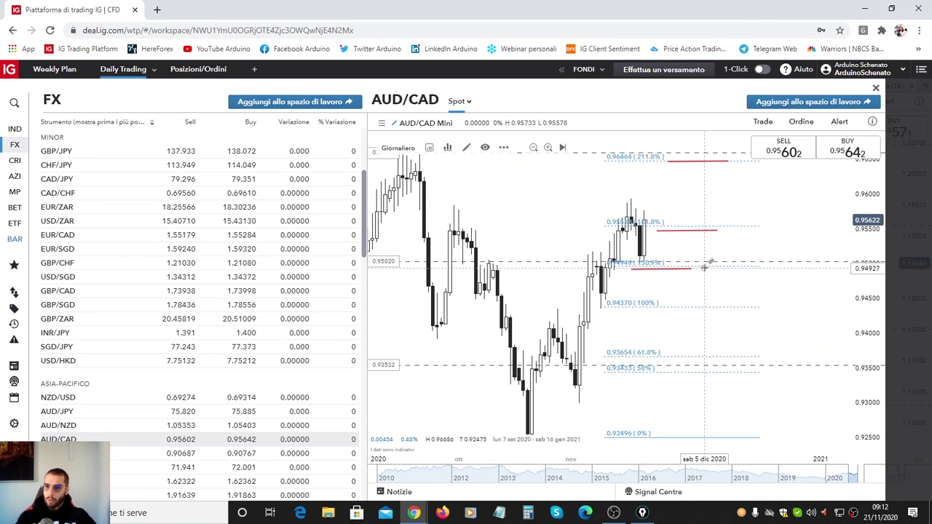
pyautogui.click(704, 268)
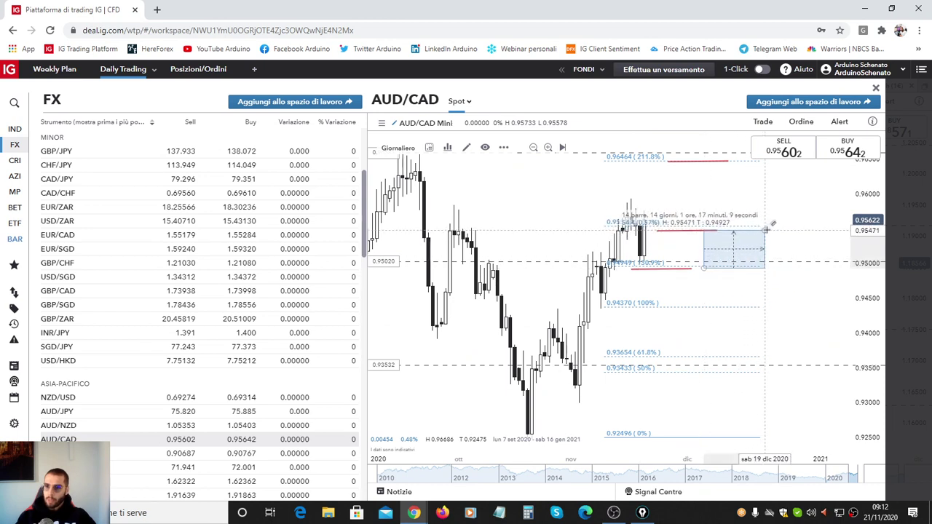
pyautogui.click(765, 230)
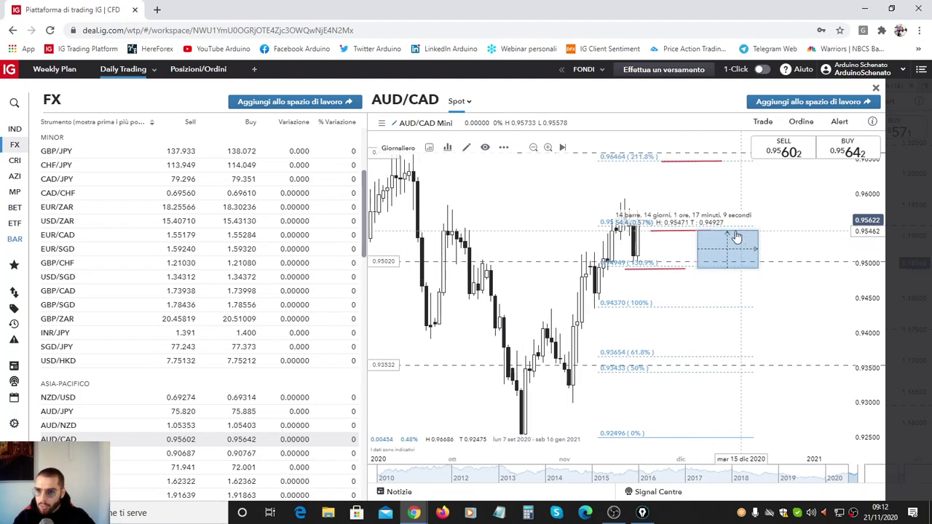
pyautogui.moveTo(750, 232)
pyautogui.mouseDown()
pyautogui.moveTo(735, 230)
pyautogui.moveTo(766, 231)
pyautogui.mouseUp()
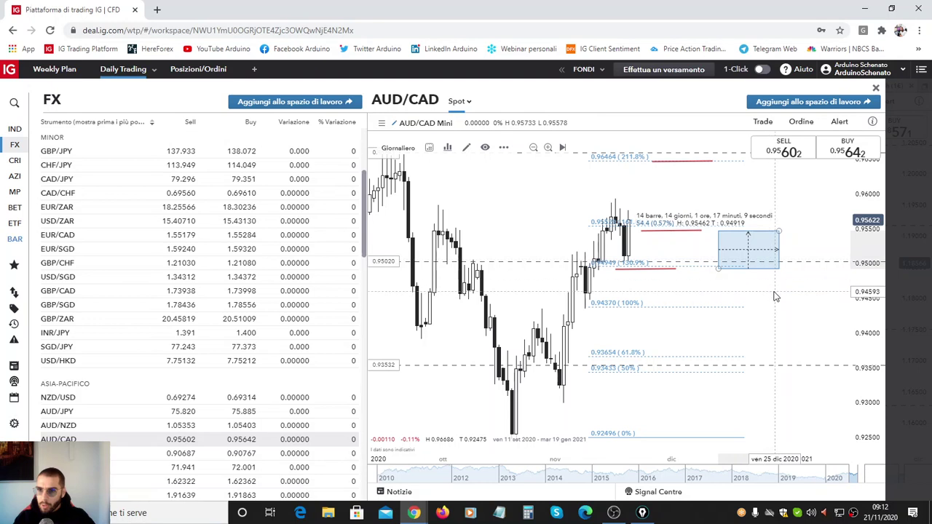
pyautogui.moveTo(759, 235); pyautogui.dragTo(615, 235)
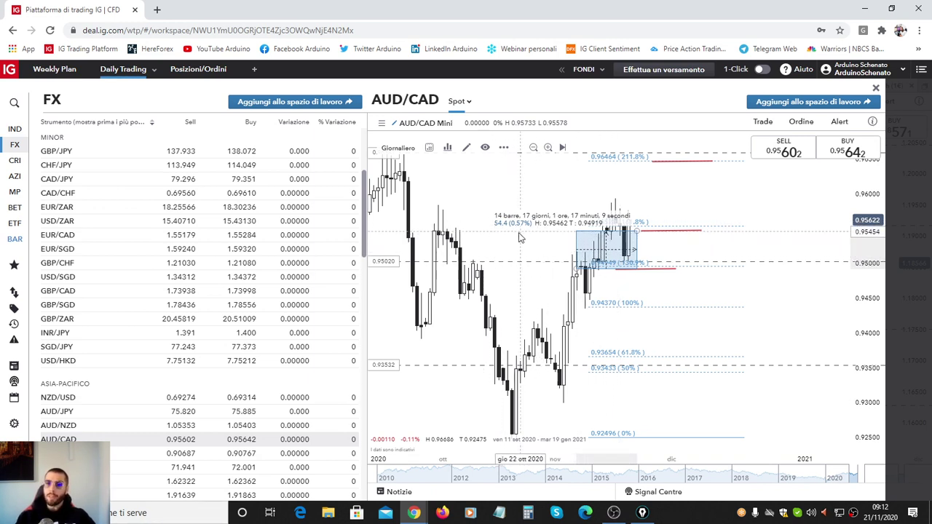
# Stack two duplicates of the 54.4 (0.57%) ruler box above the original, reaching about 0.96558
pyautogui.rightClick(636, 248)
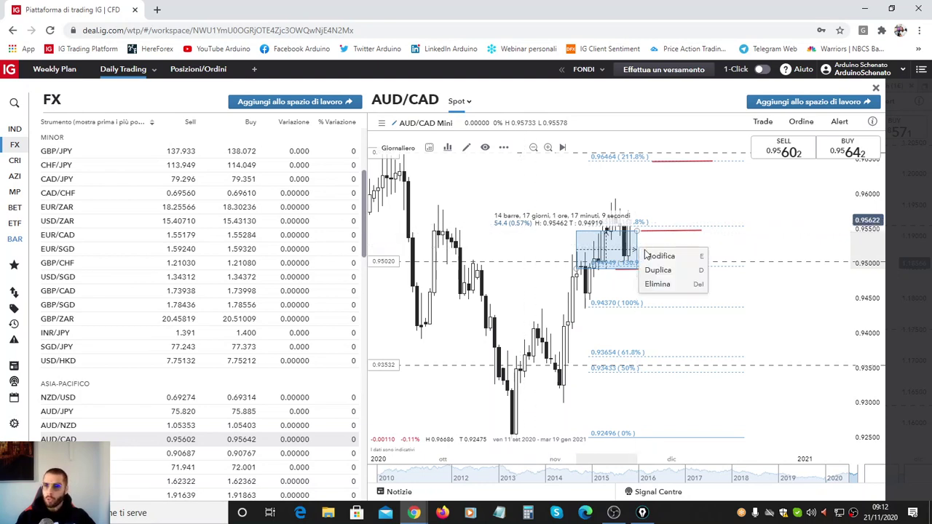
pyautogui.click(657, 271)
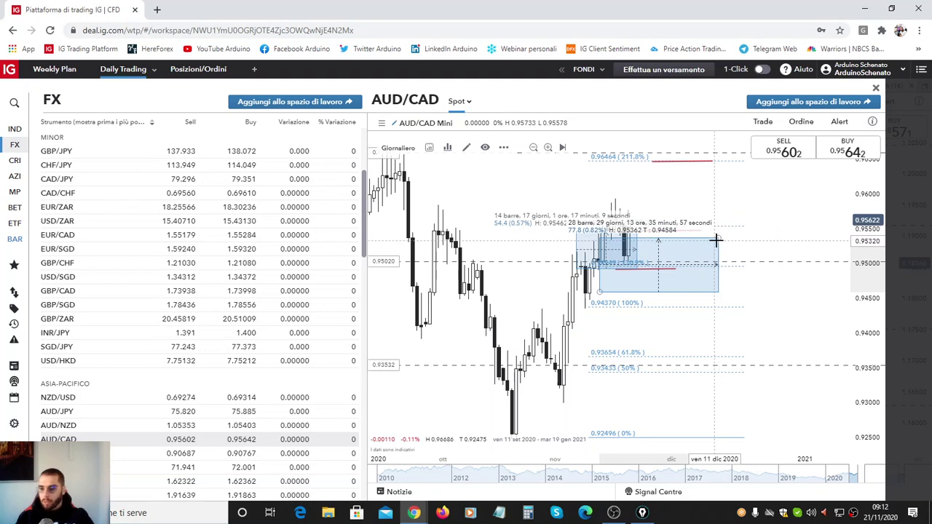
pyautogui.press('Escape')
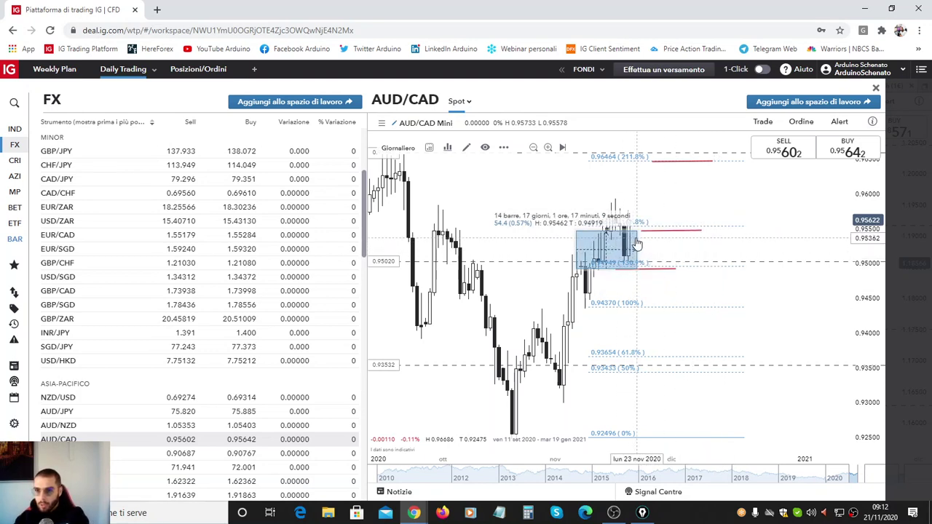
pyautogui.rightClick(635, 244)
pyautogui.click(652, 257)
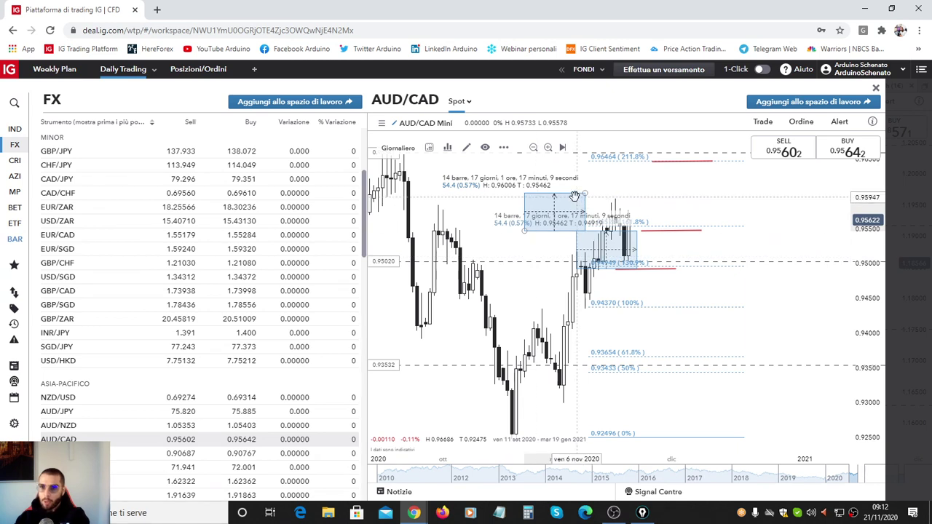
pyautogui.rightClick(574, 197)
pyautogui.click(586, 218)
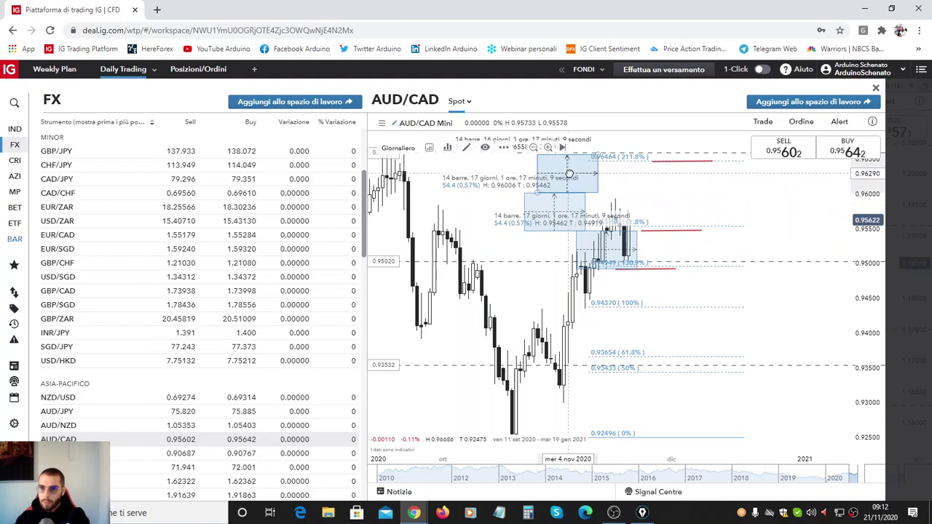
pyautogui.click(569, 174)
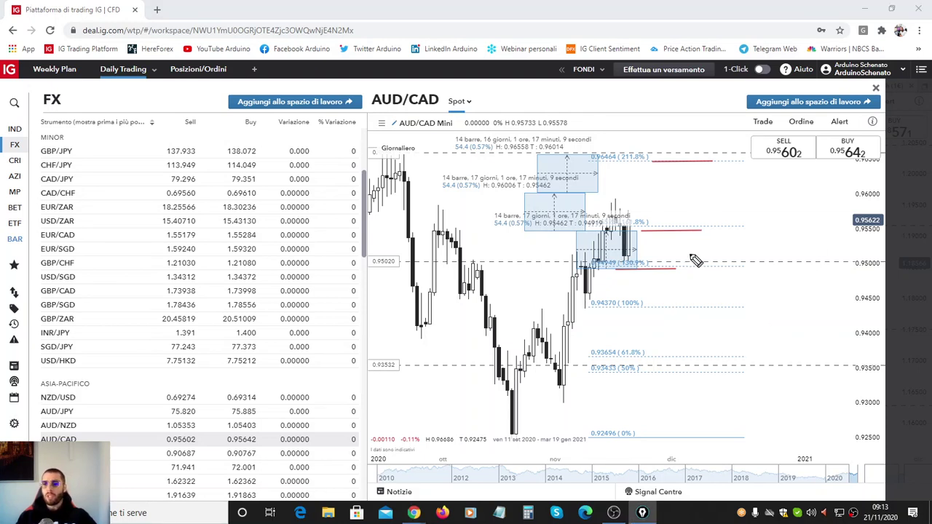
# Handwrite the 100 and 180 targets beside the target lines, then remove them
pyautogui.moveTo(673, 256)
pyautogui.mouseDown()
pyautogui.moveTo(693, 243)
pyautogui.moveTo(712, 260)
pyautogui.mouseUp()
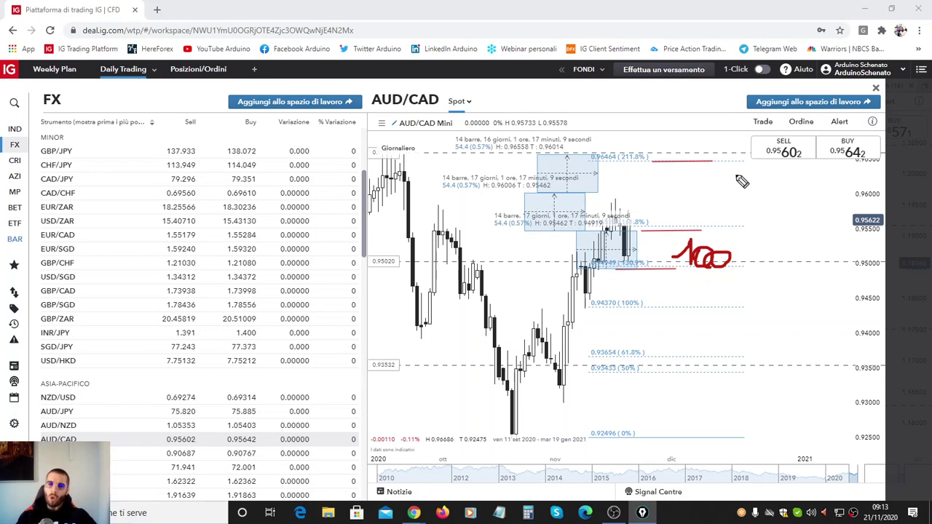
pyautogui.moveTo(717, 172); pyautogui.dragTo(754, 169)
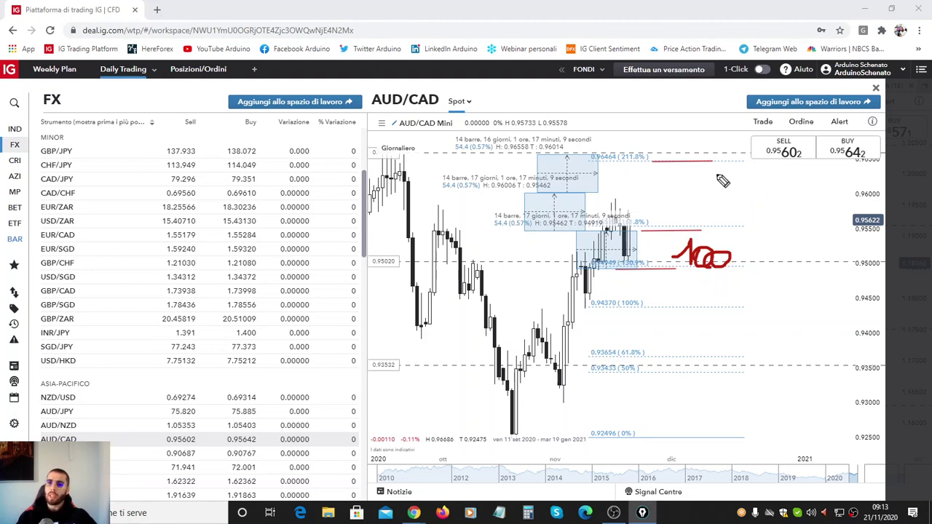
pyautogui.moveTo(709, 175)
pyautogui.mouseDown()
pyautogui.moveTo(726, 156)
pyautogui.moveTo(750, 160)
pyautogui.mouseUp()
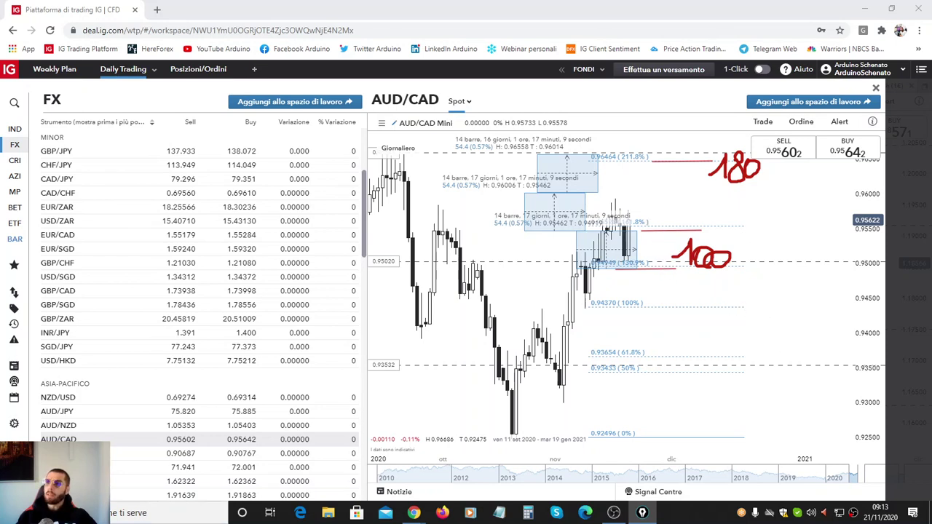
pyautogui.press('Escape')
# Select and delete the copied ruler boxes from the chart
pyautogui.click(552, 191)
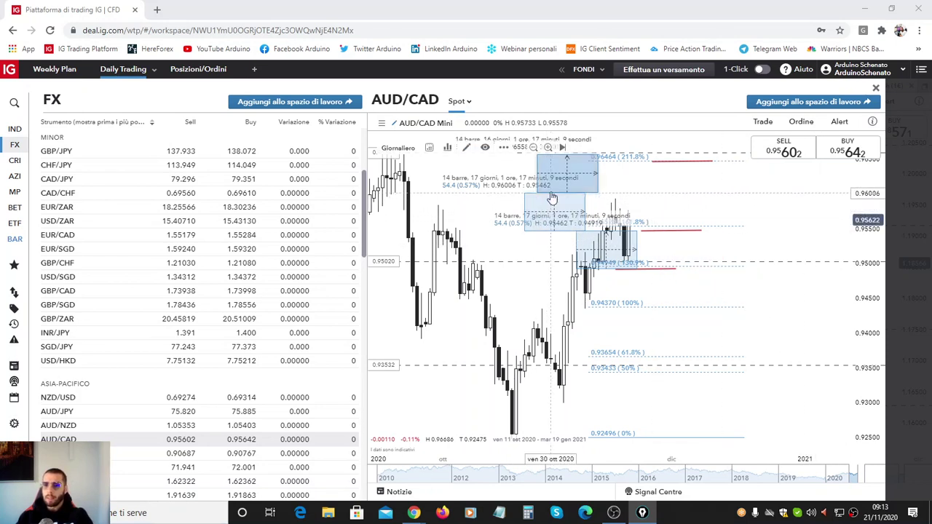
pyautogui.click(550, 188)
pyautogui.press('Delete')
pyautogui.click(551, 201)
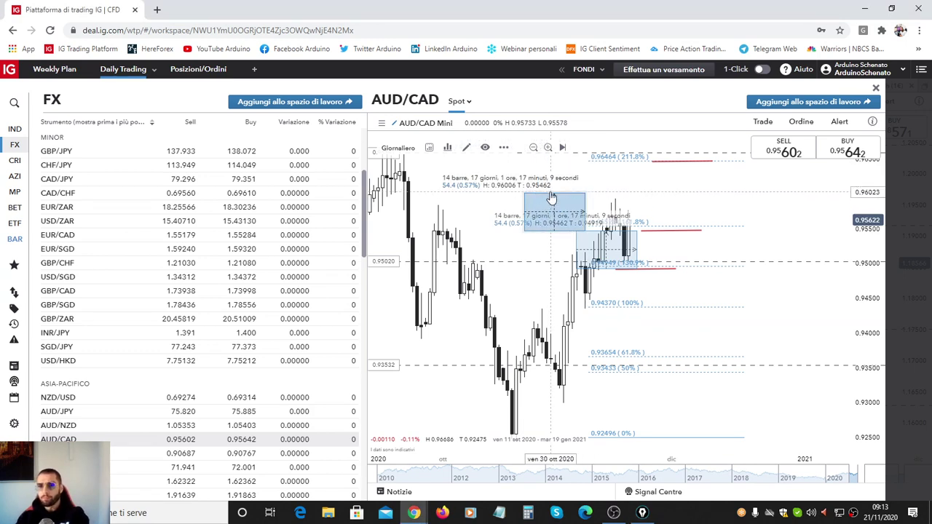
pyautogui.press('Delete')
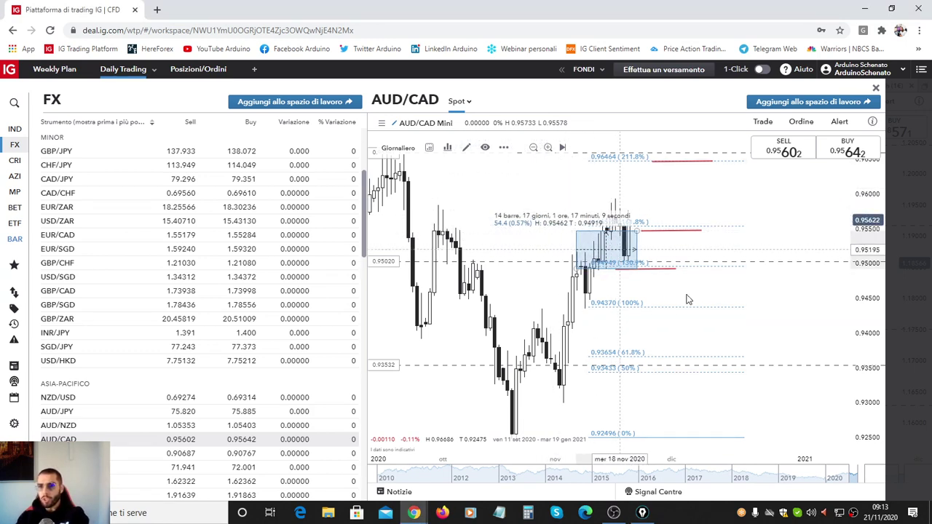
pyautogui.press('Delete')
# Zoom out and switch the AUD/CAD chart to weekly (Settimanale) candles
pyautogui.scroll(-3, 790, 297)
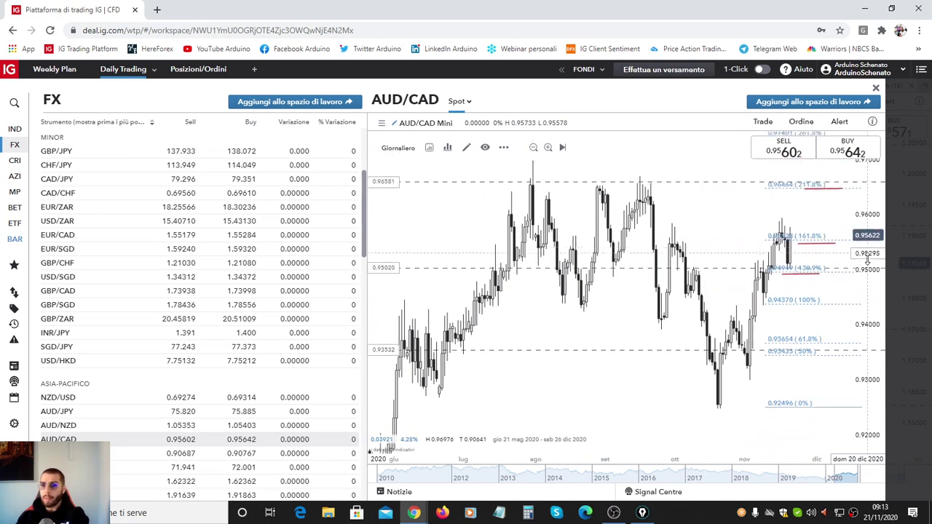
pyautogui.scroll(-3, 772, 247)
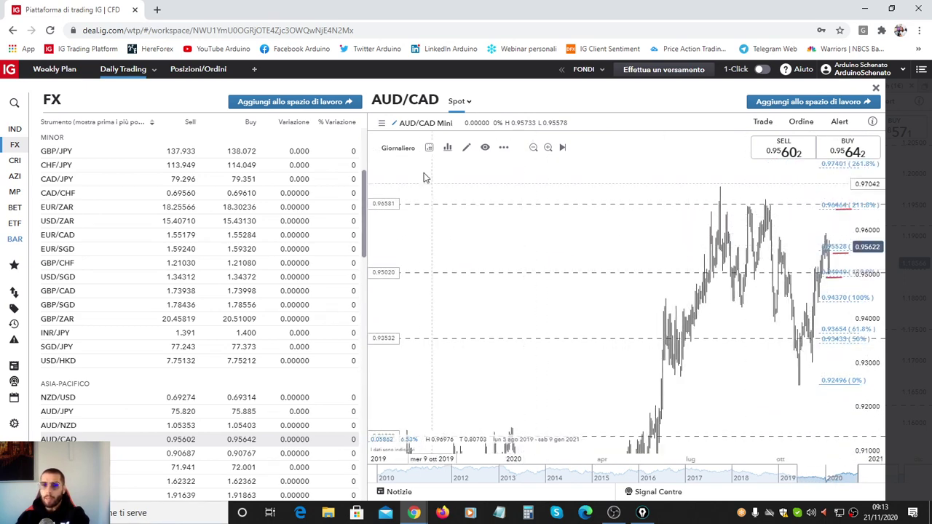
pyautogui.click(397, 148)
pyautogui.click(405, 175)
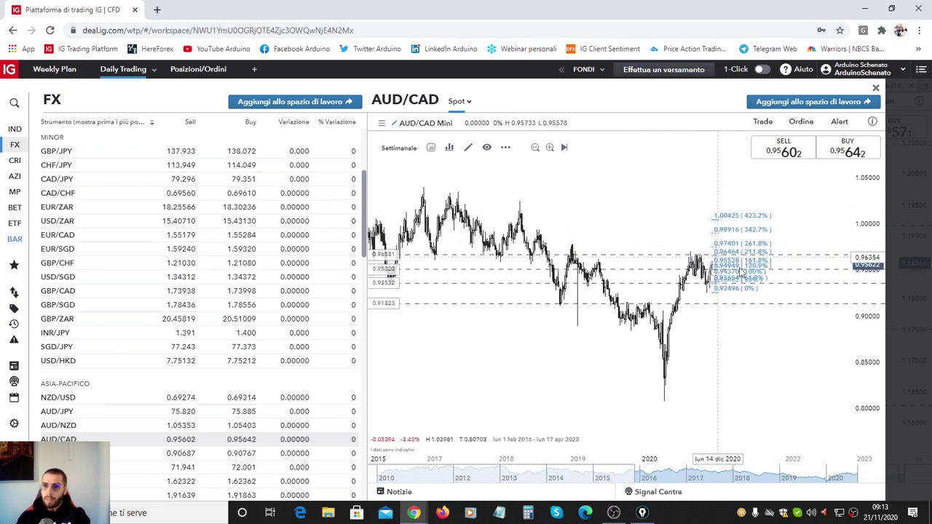
# Zoom and pan the weekly chart to frame September 2019 to December 2021
pyautogui.scroll(2, 837, 218)
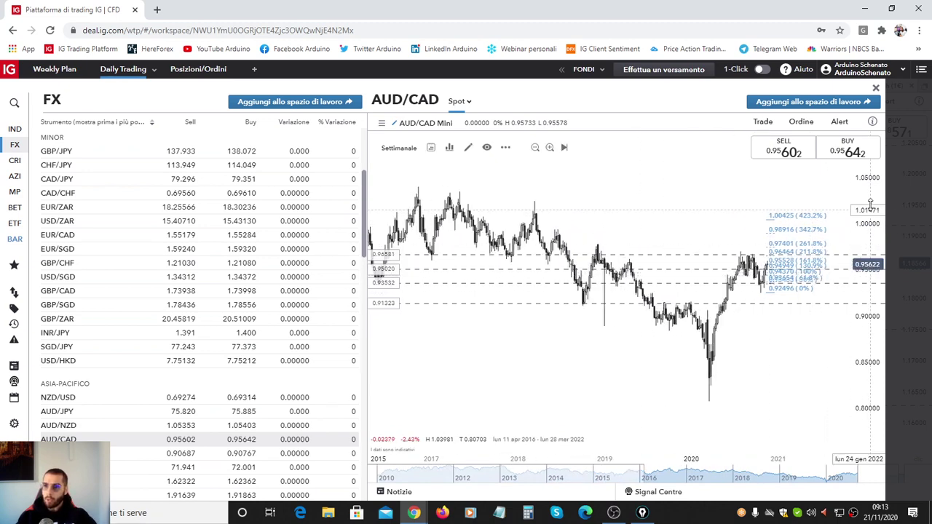
pyautogui.scroll(1, 717, 201)
pyautogui.scroll(2, 632, 207)
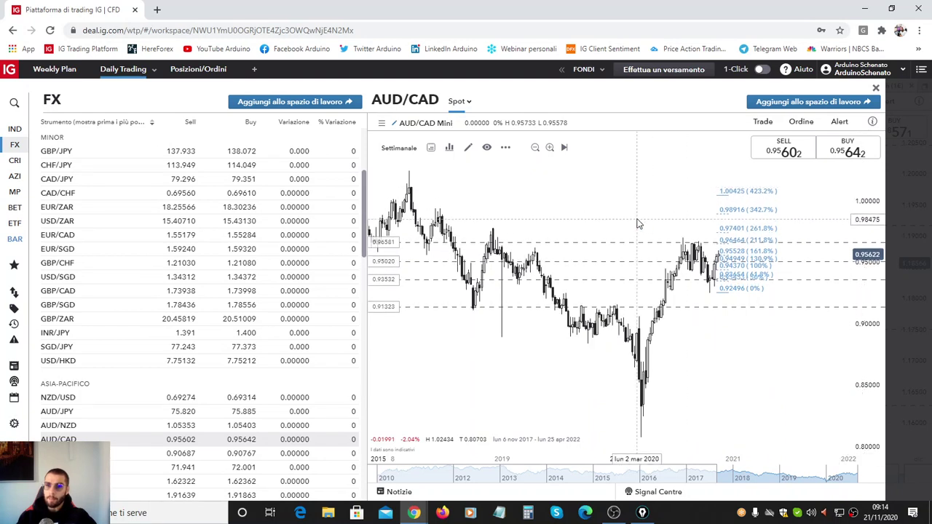
pyautogui.moveTo(636, 223); pyautogui.dragTo(649, 194)
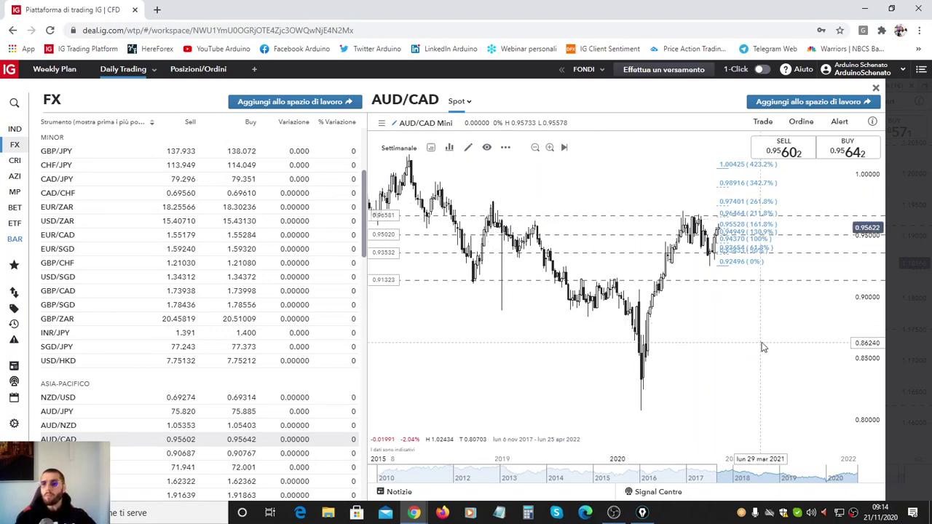
pyautogui.scroll(2, 759, 327)
pyautogui.scroll(2, 759, 327)
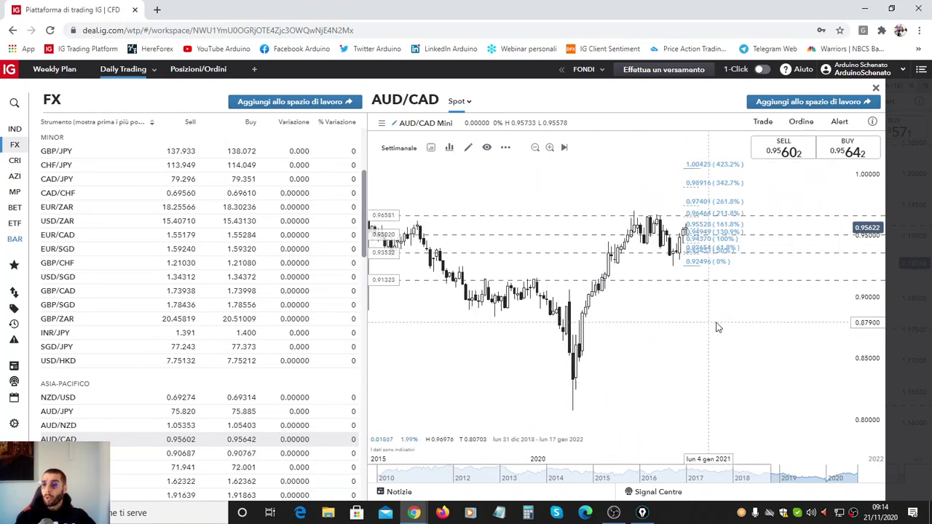
pyautogui.scroll(2, 720, 327)
pyautogui.scroll(2, 692, 357)
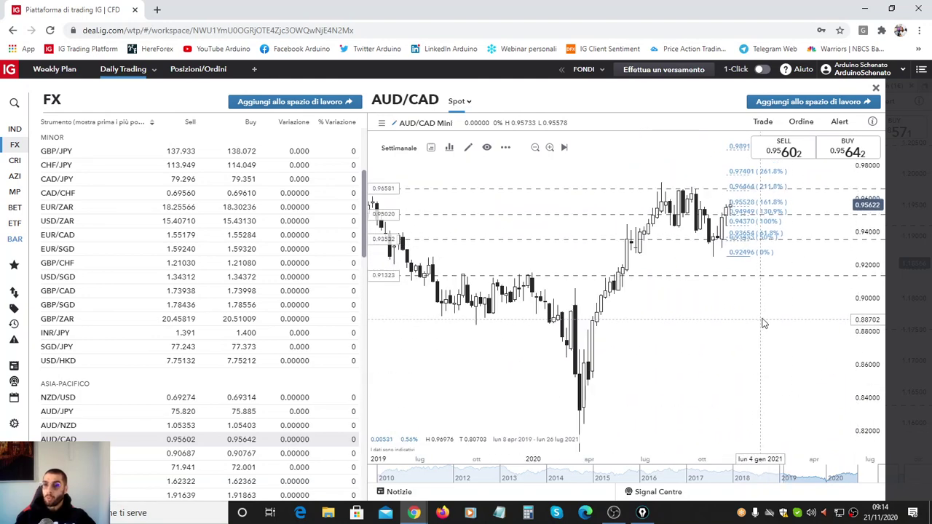
pyautogui.scroll(2, 673, 377)
# Switch back to Giornaliero candles and frame 24 August 2020 to 29 January 2021
pyautogui.click(400, 148)
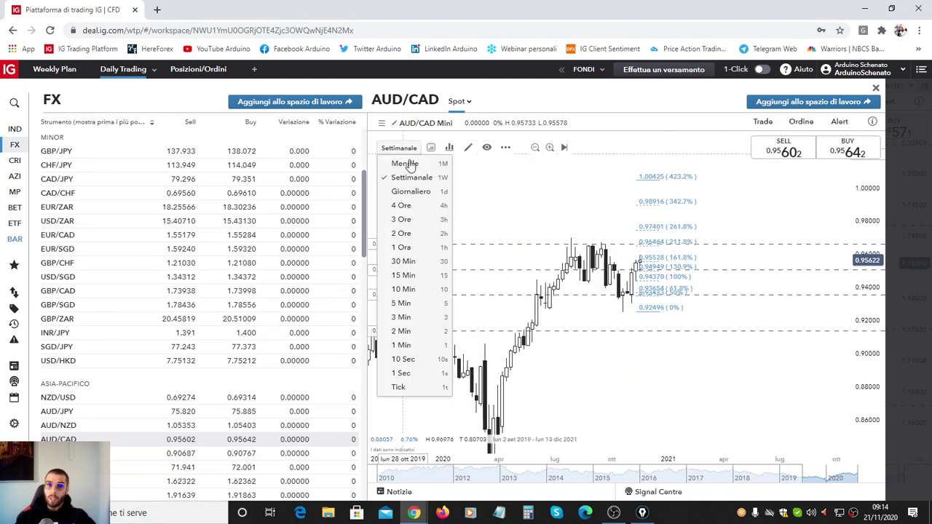
pyautogui.click(411, 191)
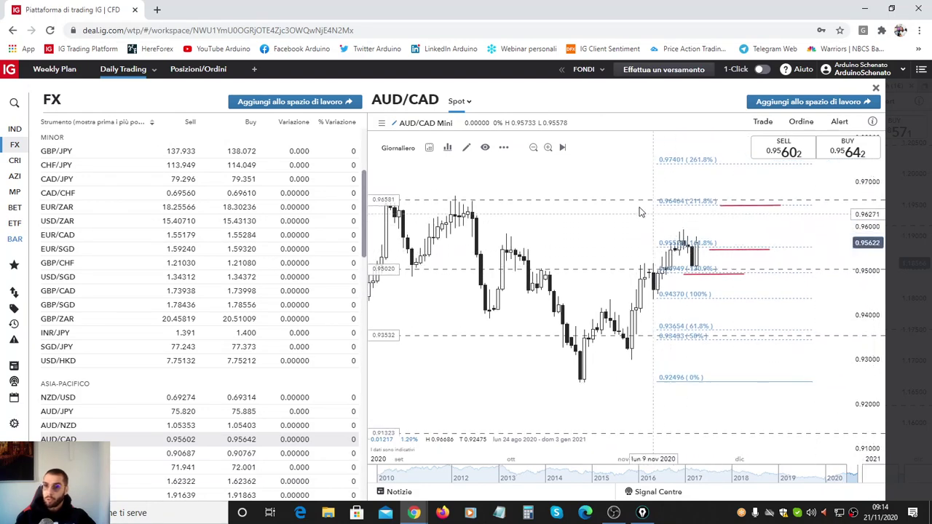
pyautogui.moveTo(638, 209); pyautogui.dragTo(555, 235)
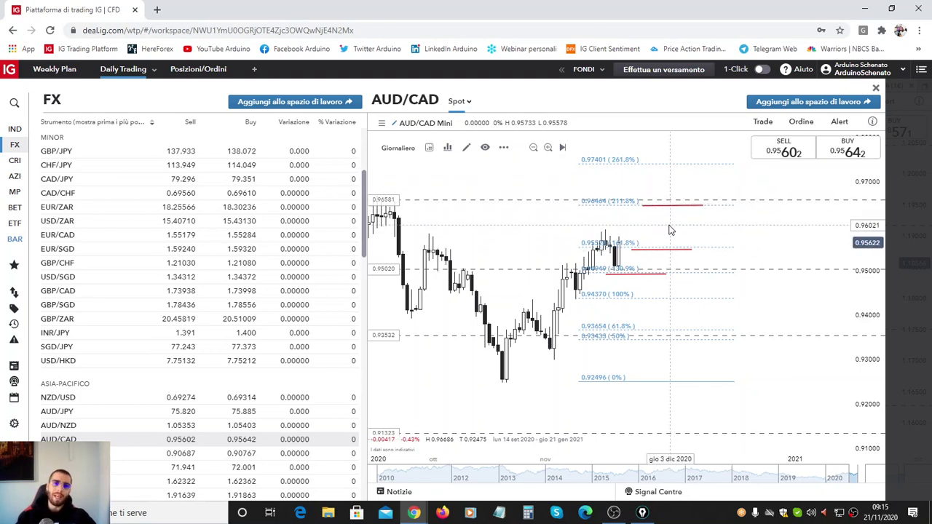
pyautogui.moveTo(679, 246); pyautogui.dragTo(786, 247)
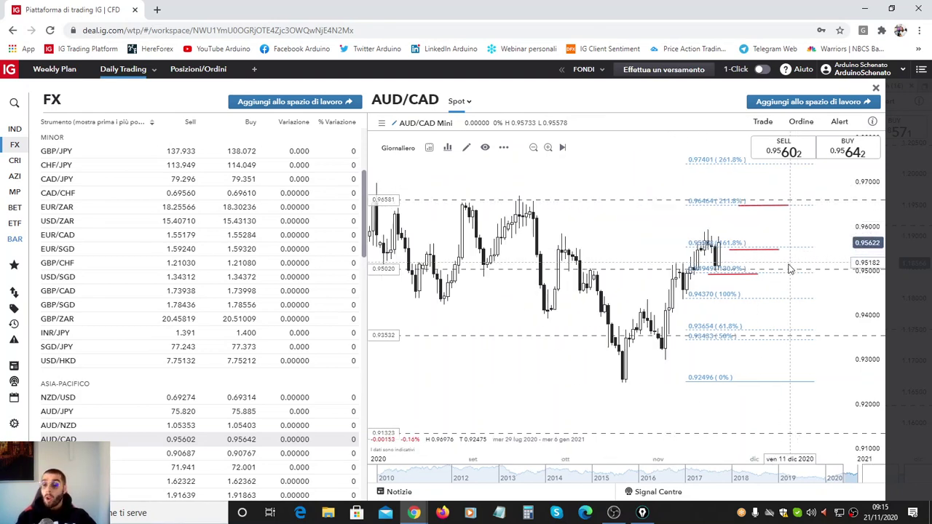
pyautogui.moveTo(763, 178); pyautogui.dragTo(683, 177)
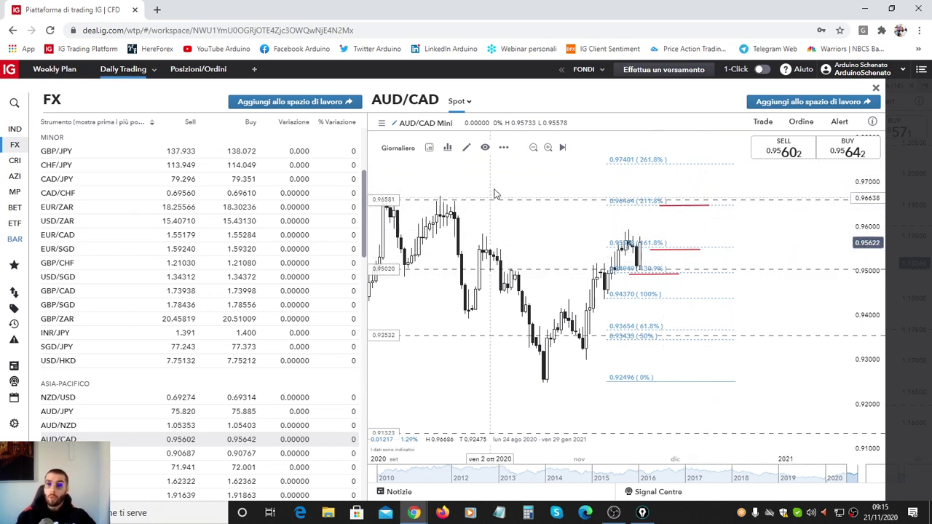
# Measure from current price to the 261.8% level with the ruler: 190.2 (1.95%) over 10 bars
pyautogui.click(466, 150)
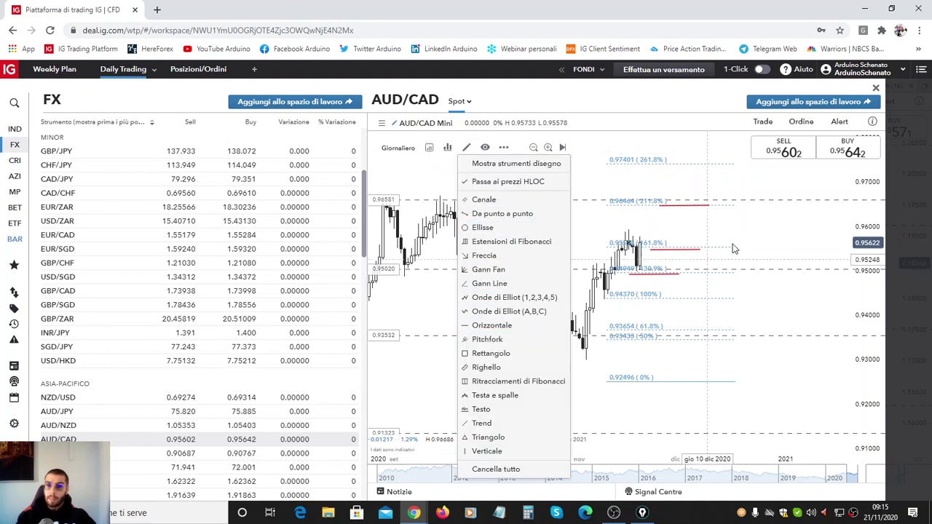
pyautogui.click(487, 367)
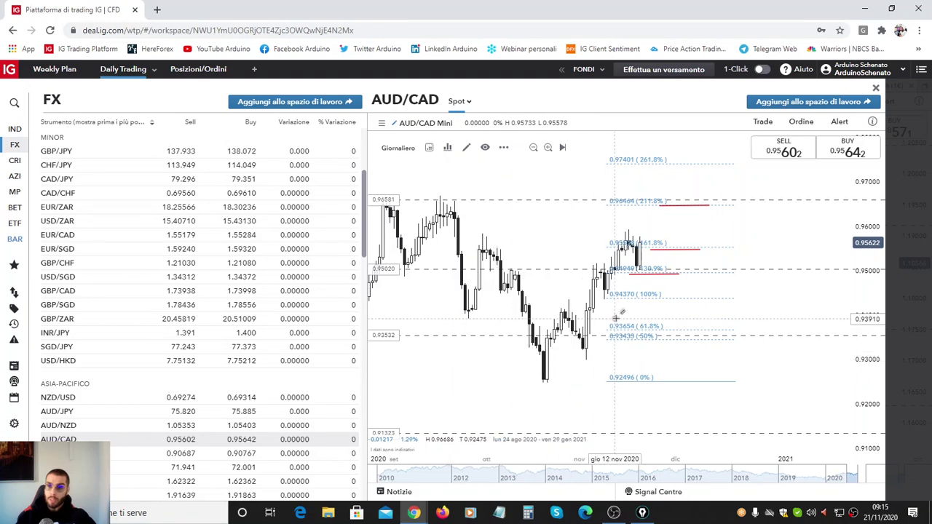
pyautogui.click(692, 274)
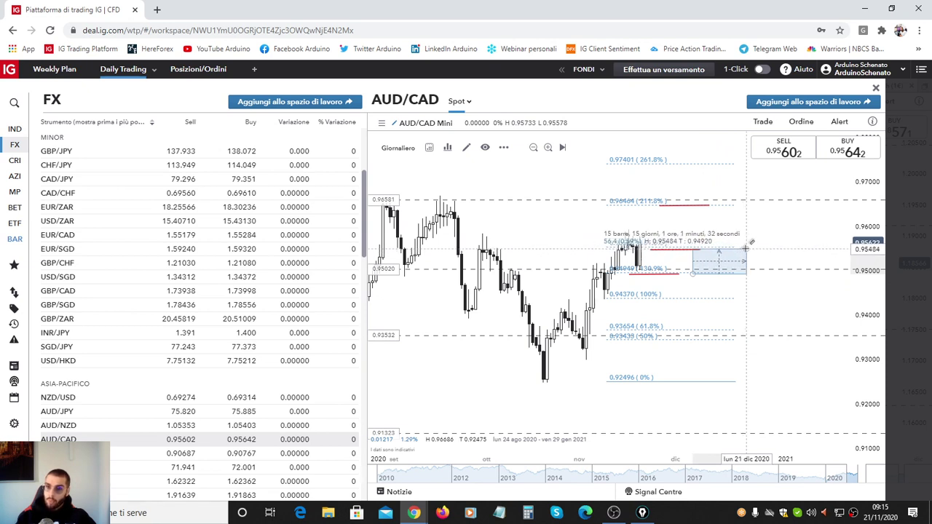
pyautogui.click(745, 248)
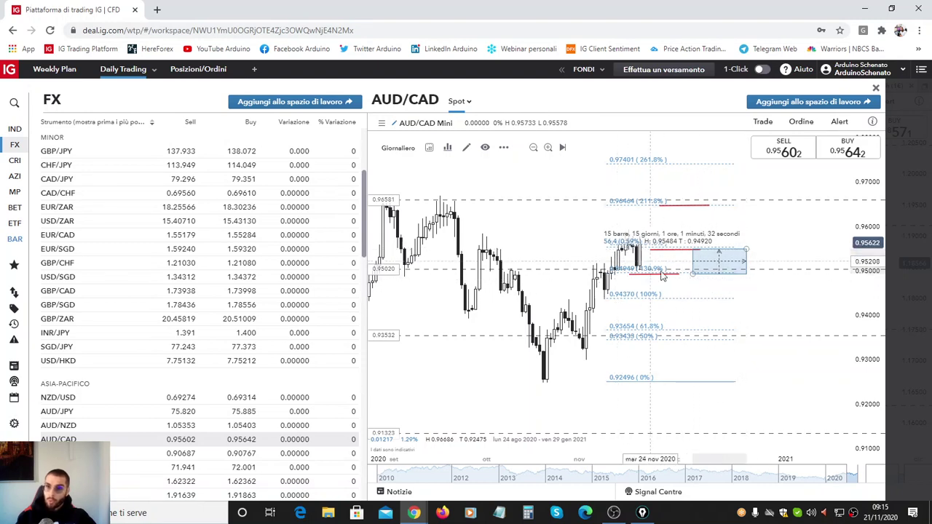
pyautogui.click(746, 249)
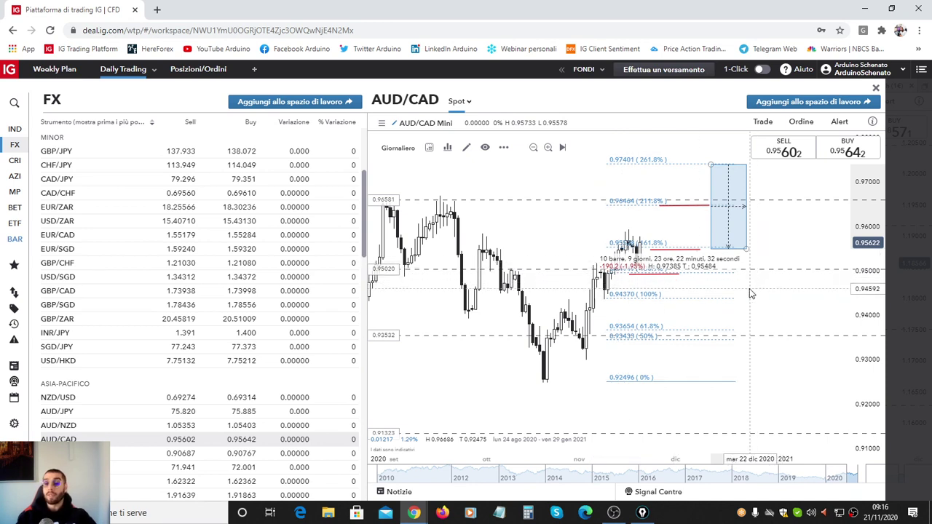
# Remove the ruler box and red marker lines, leaving the chart on 3 Sep 2020–14 Jan 2021
pyautogui.click(747, 222)
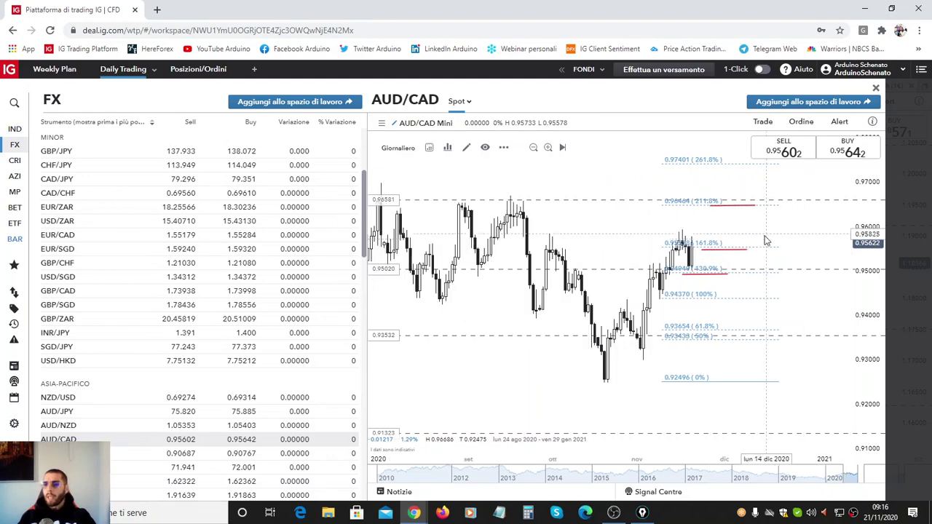
pyautogui.scroll(5, 772, 241)
pyautogui.scroll(-2, 808, 245)
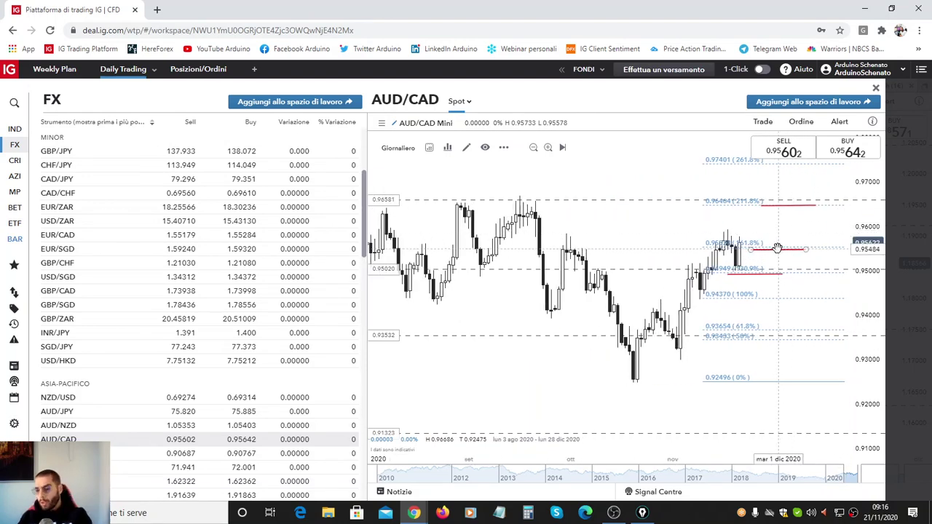
pyautogui.moveTo(795, 248); pyautogui.dragTo(796, 230)
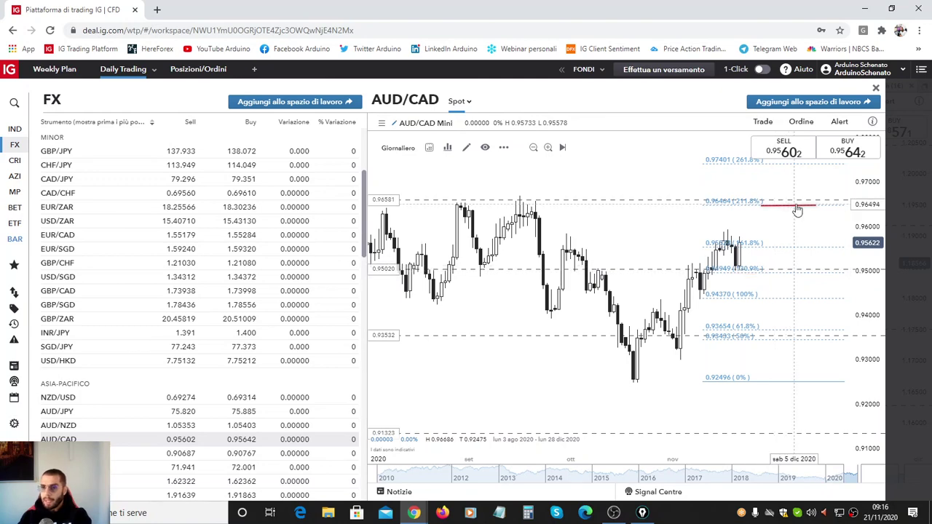
pyautogui.scroll(-3, 798, 232)
pyautogui.scroll(-3, 801, 237)
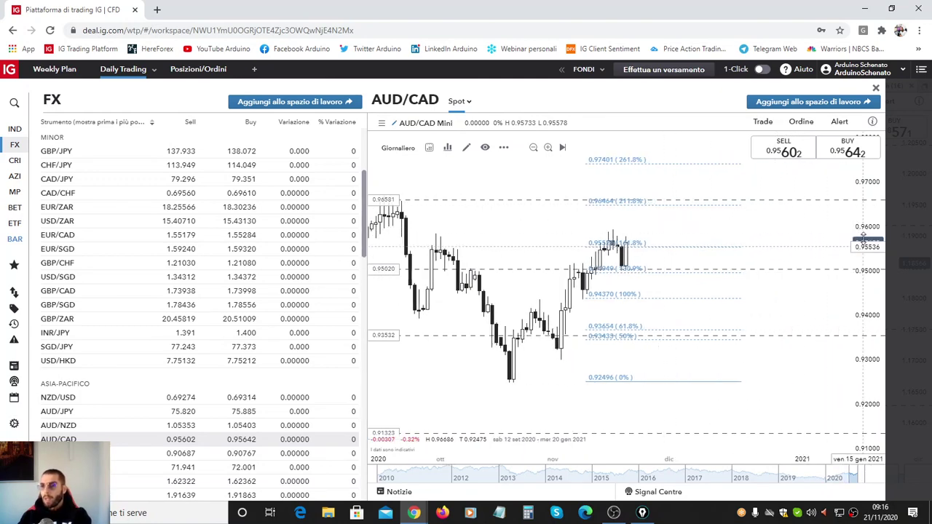
pyautogui.scroll(1, 804, 232)
pyautogui.scroll(1, 763, 222)
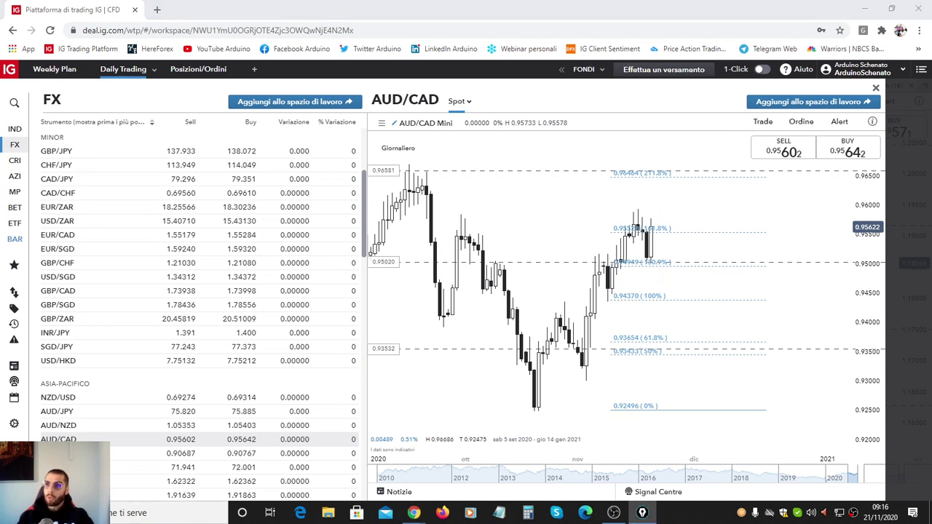
# Delete the Fibonacci retracement and shift the AUD/CAD chart to show later days
pyautogui.click(664, 230)
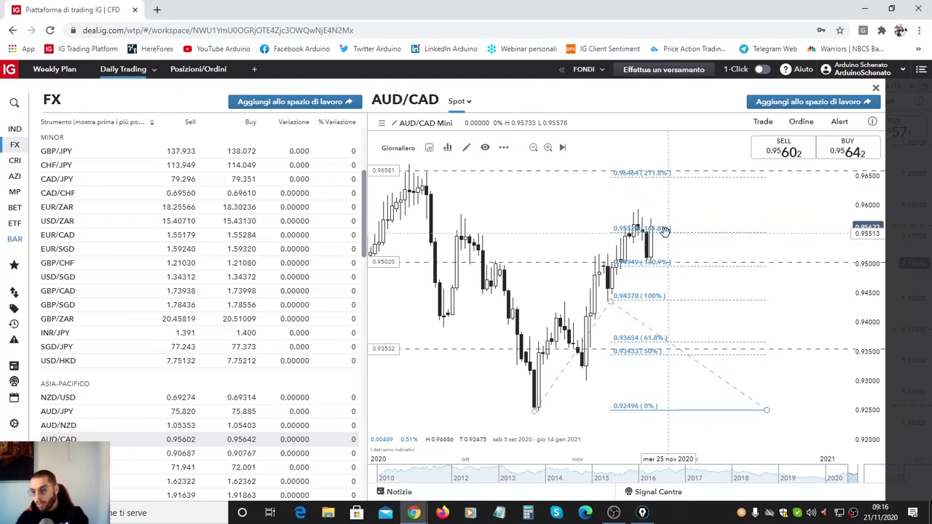
pyautogui.press('Delete')
pyautogui.scroll(1, 739, 255)
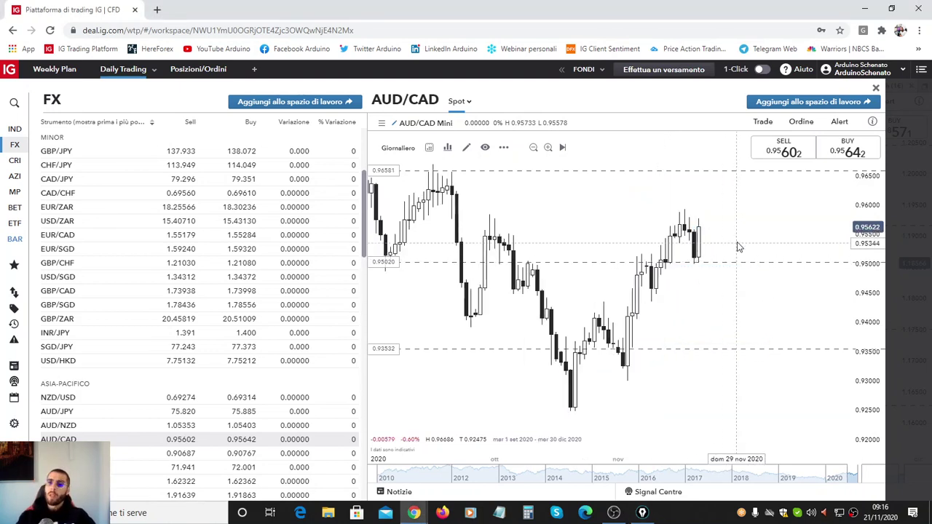
pyautogui.moveTo(724, 245); pyautogui.dragTo(702, 245)
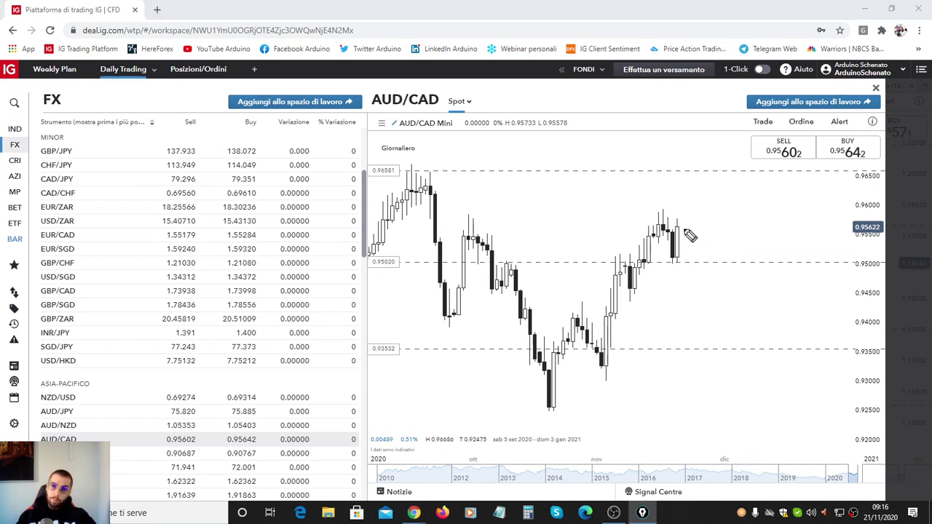
# Sketch a red dip-then-rally path from 0.95020 support to the 0.96581 high, then erase it
pyautogui.moveTo(685, 230); pyautogui.dragTo(684, 213)
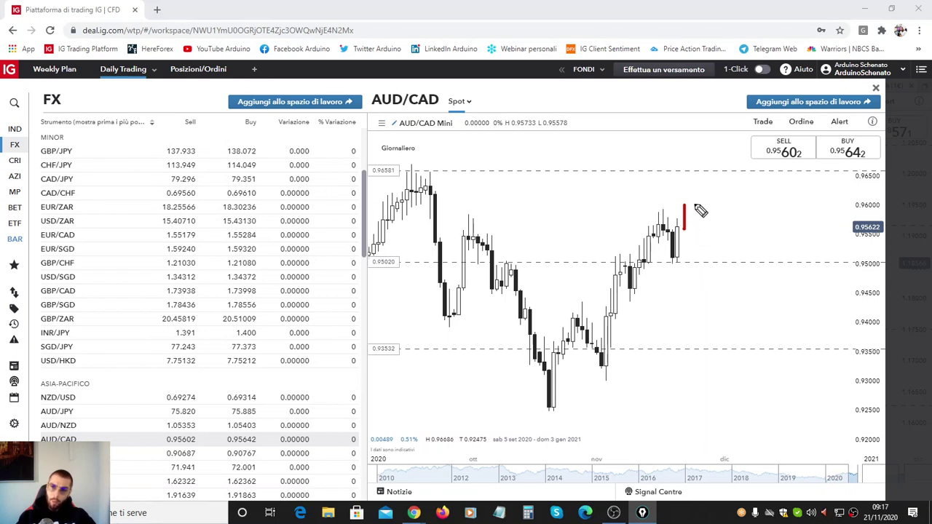
pyautogui.moveTo(694, 214); pyautogui.dragTo(694, 197)
pyautogui.moveTo(666, 264); pyautogui.dragTo(686, 262)
pyautogui.moveTo(702, 202)
pyautogui.mouseDown()
pyautogui.moveTo(718, 230)
pyautogui.moveTo(762, 230)
pyautogui.moveTo(762, 187)
pyautogui.moveTo(772, 193)
pyautogui.moveTo(761, 176)
pyautogui.mouseUp()
pyautogui.moveTo(703, 168); pyautogui.dragTo(822, 169)
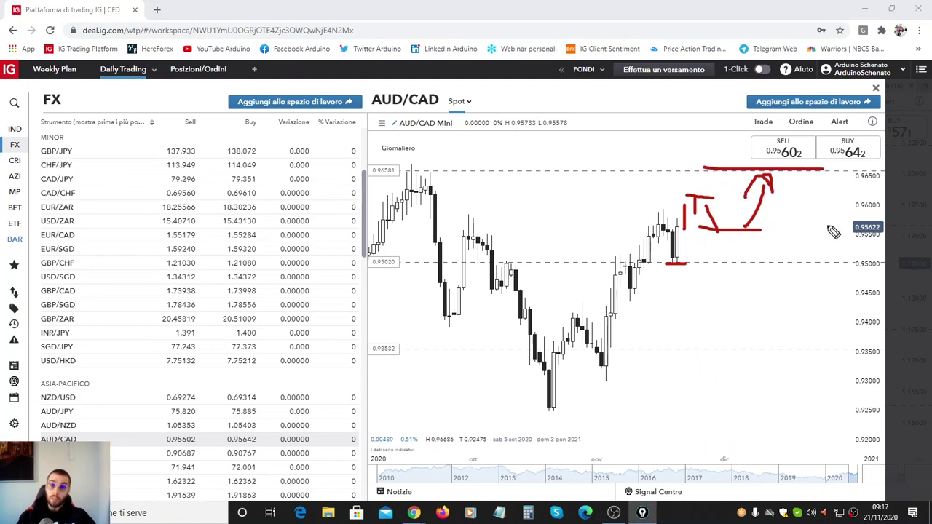
pyautogui.press('Escape')
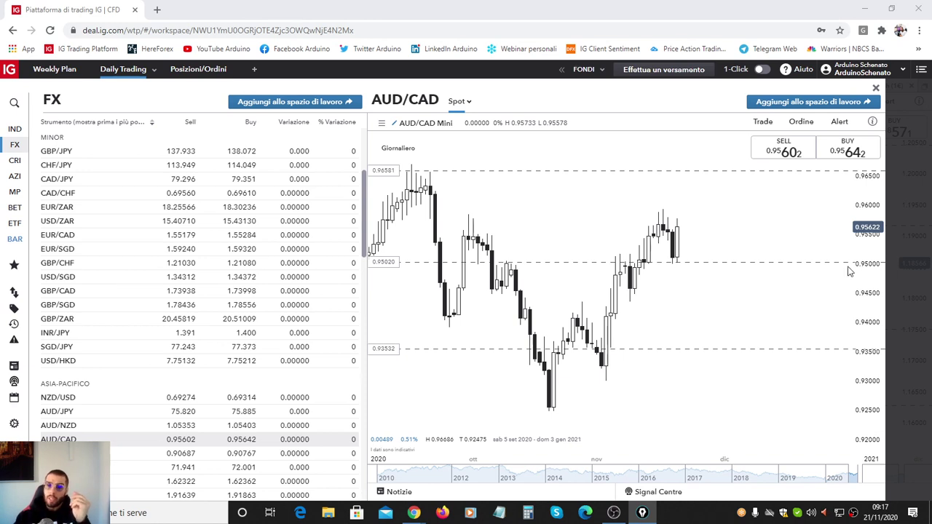
pyautogui.moveTo(618, 218)
pyautogui.click(466, 148)
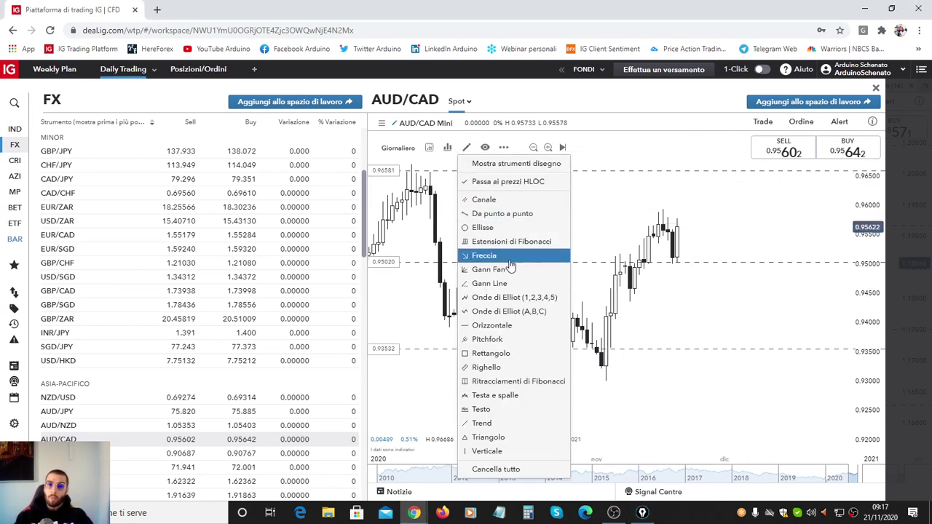
pyautogui.click(520, 383)
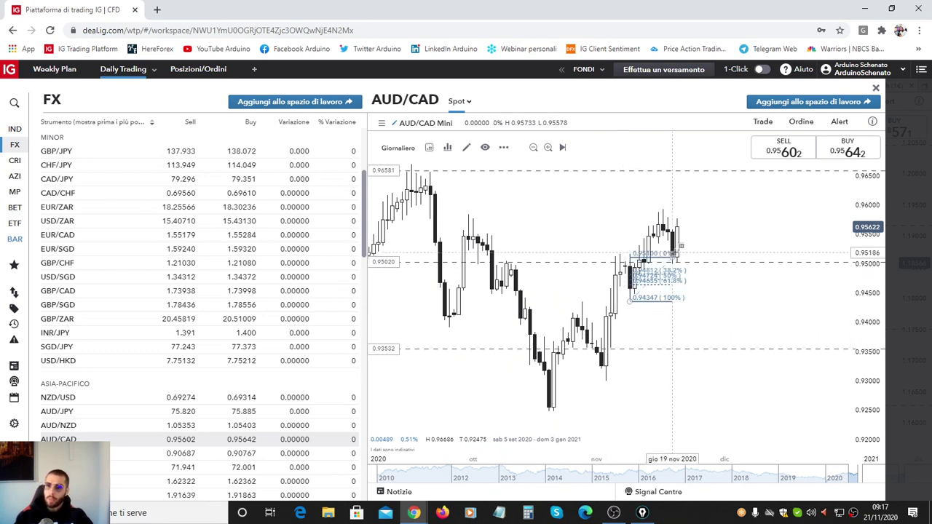
pyautogui.moveTo(629, 299); pyautogui.dragTo(834, 208)
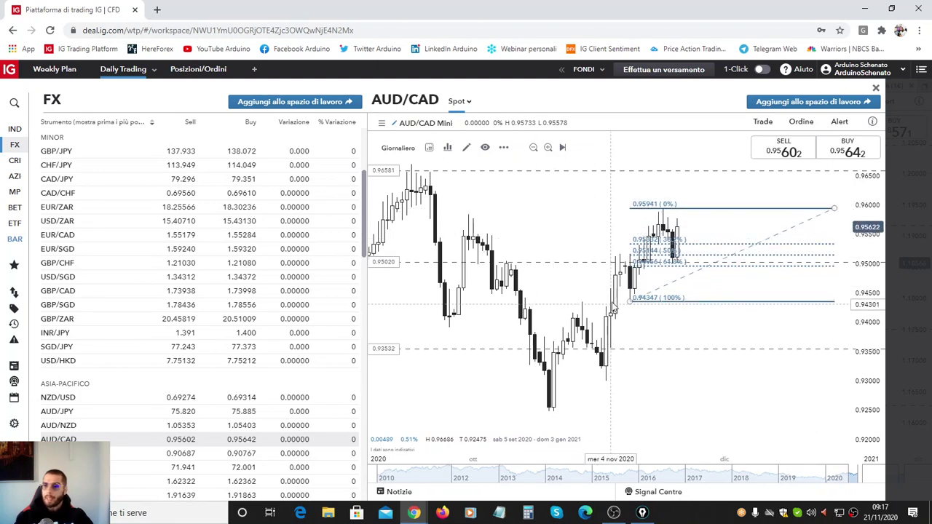
pyautogui.scroll(2, 713, 283)
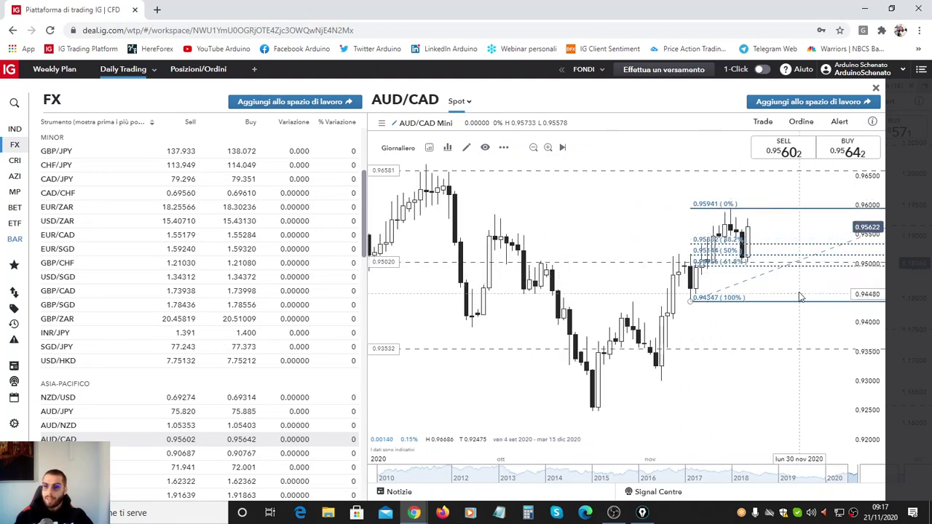
pyautogui.scroll(2, 667, 293)
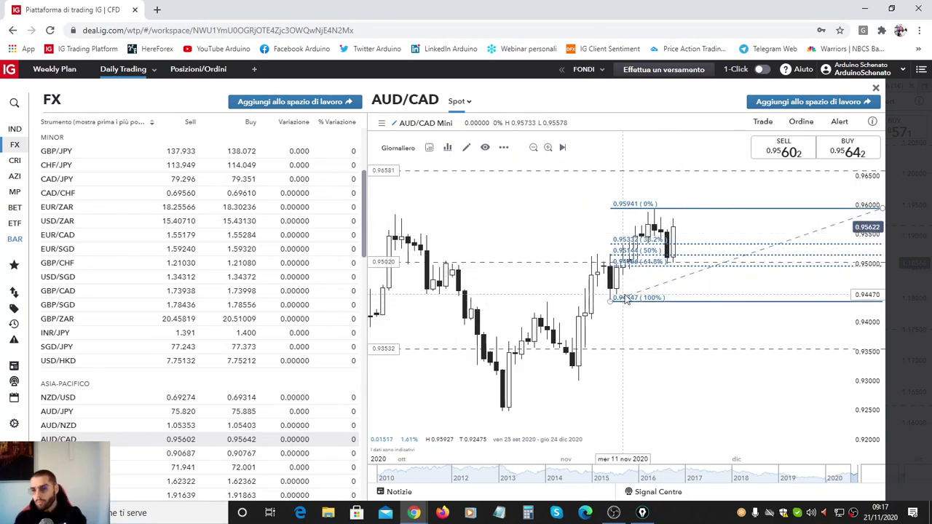
pyautogui.press('Delete')
pyautogui.scroll(-1, 759, 333)
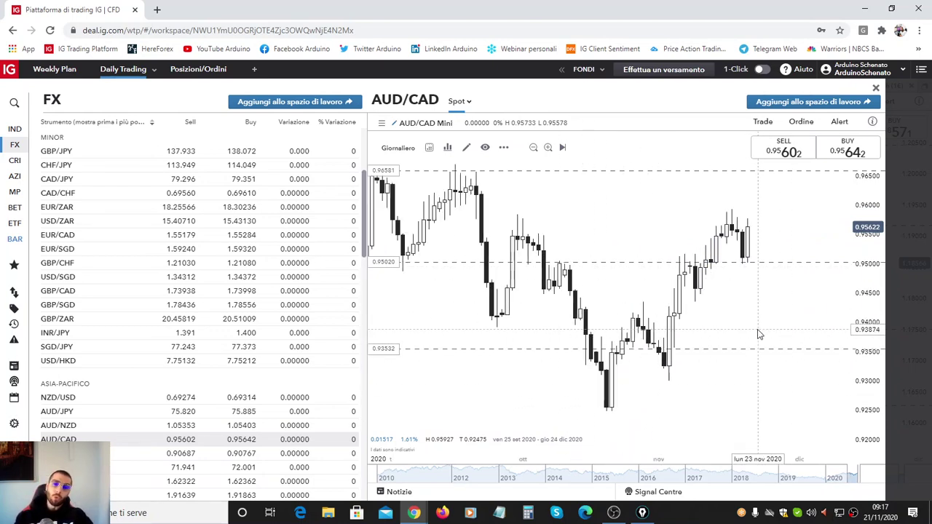
pyautogui.scroll(-1, 721, 327)
pyautogui.scroll(-1, 742, 324)
pyautogui.scroll(-1, 764, 321)
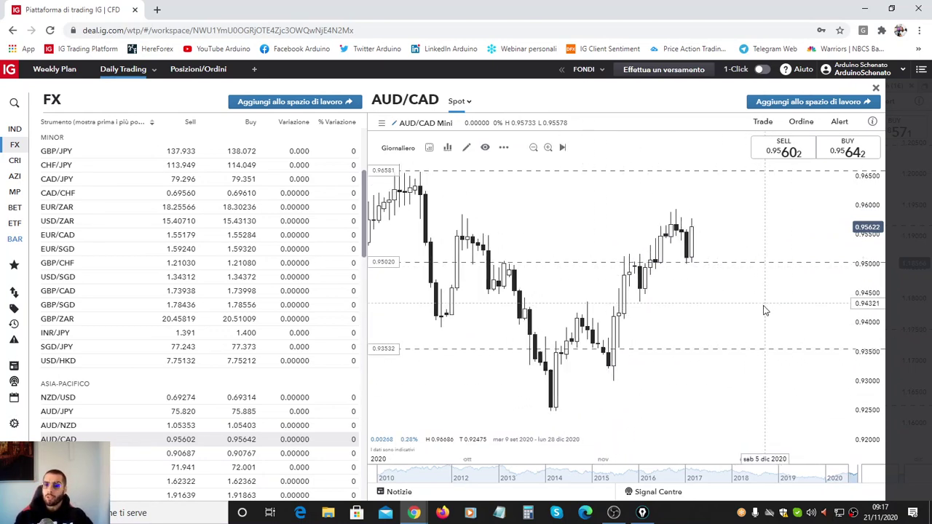
pyautogui.moveTo(764, 320); pyautogui.dragTo(781, 328)
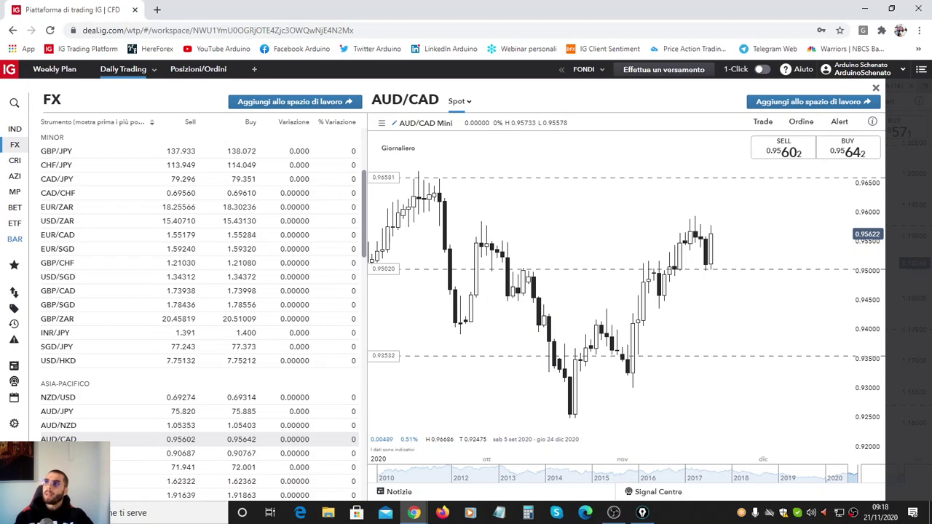
pyautogui.hotkey('alt', 'Tab')
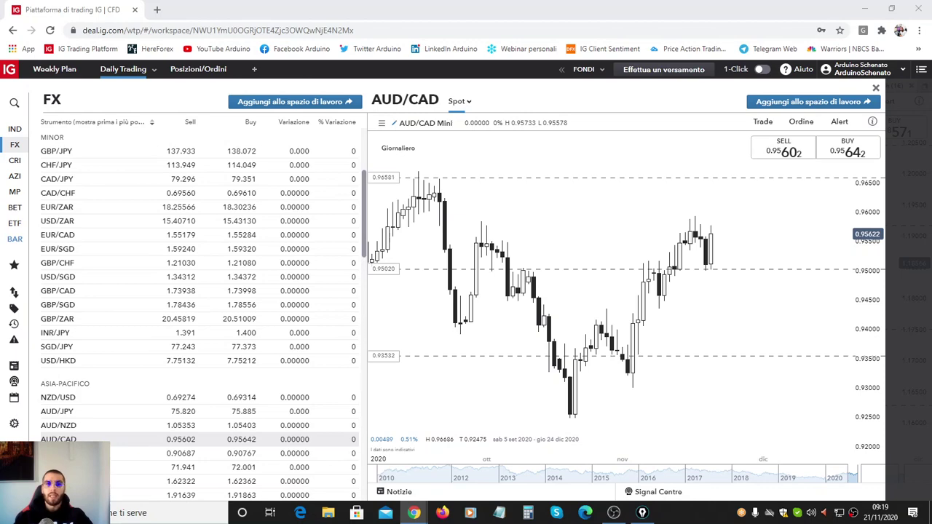
# Switch to the HereForex Corso Vita da Forex Trader page in Chrome and browse it
pyautogui.hotkey('alt', 'Tab')
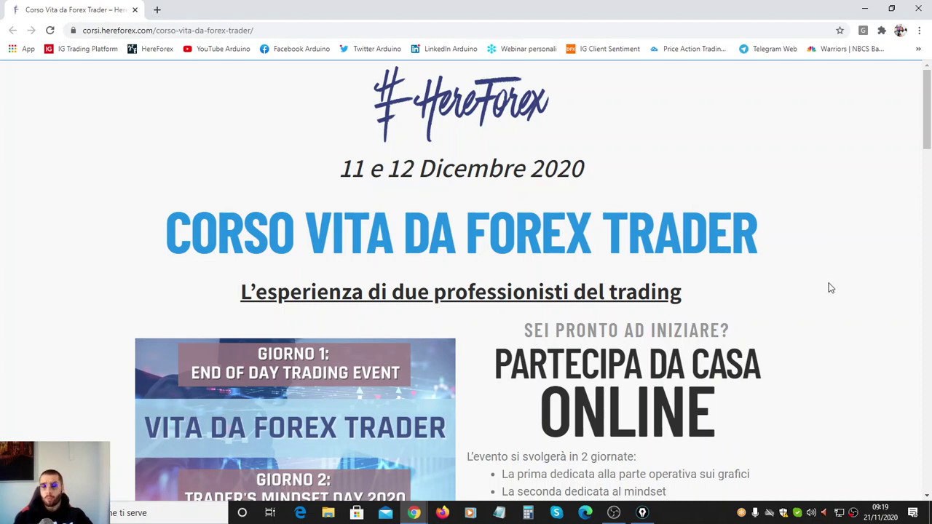
pyautogui.scroll(-2, 826, 288)
pyautogui.scroll(-1, 822, 288)
pyautogui.scroll(2, 823, 287)
pyautogui.scroll(1, 823, 288)
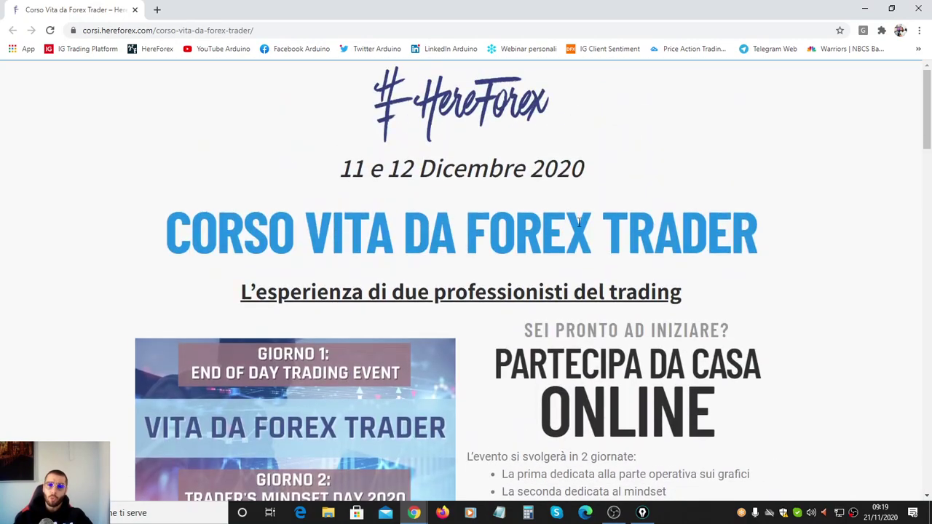
# Scroll to the 11–12 December programme and highlight the TRADER'S MINDSET DAY 2020 heading
pyautogui.scroll(-4, 730, 286)
pyautogui.scroll(-10, 764, 313)
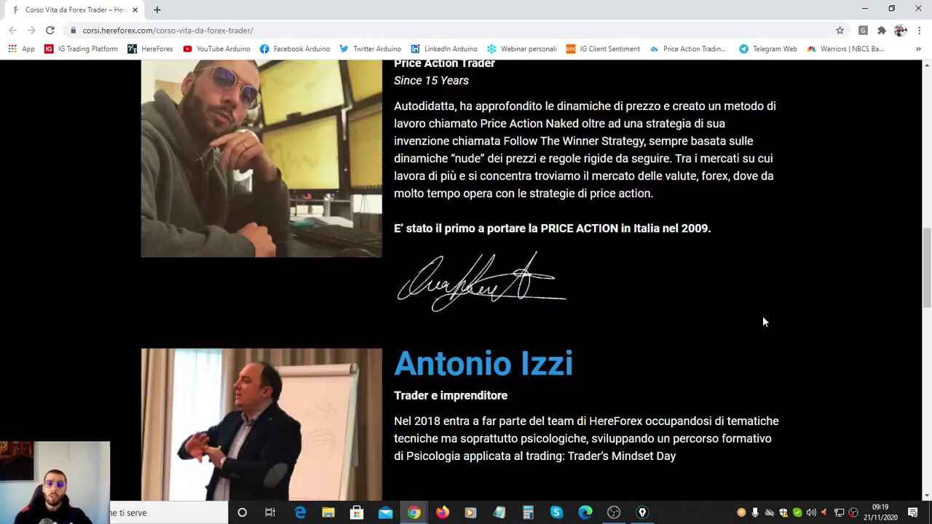
pyautogui.scroll(-5, 763, 321)
pyautogui.scroll(-3, 763, 321)
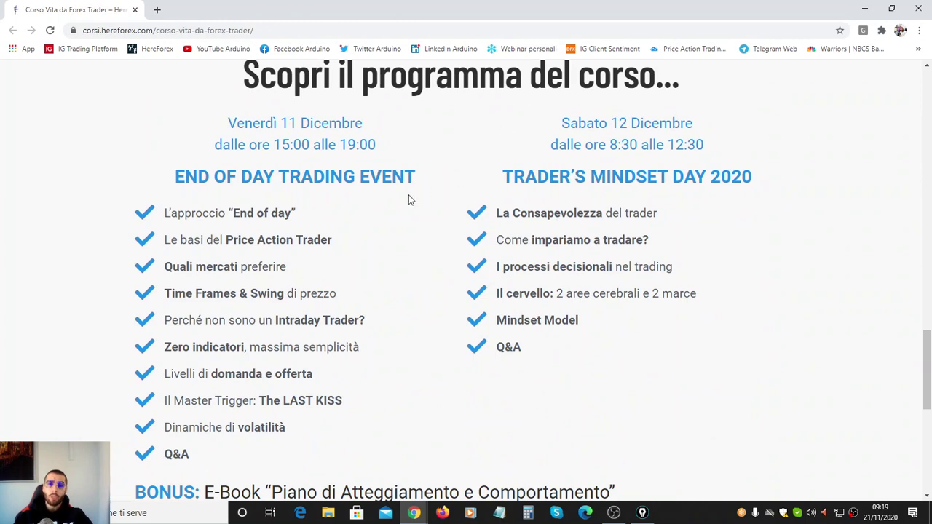
pyautogui.tripleClick(570, 181)
pyautogui.click(784, 231)
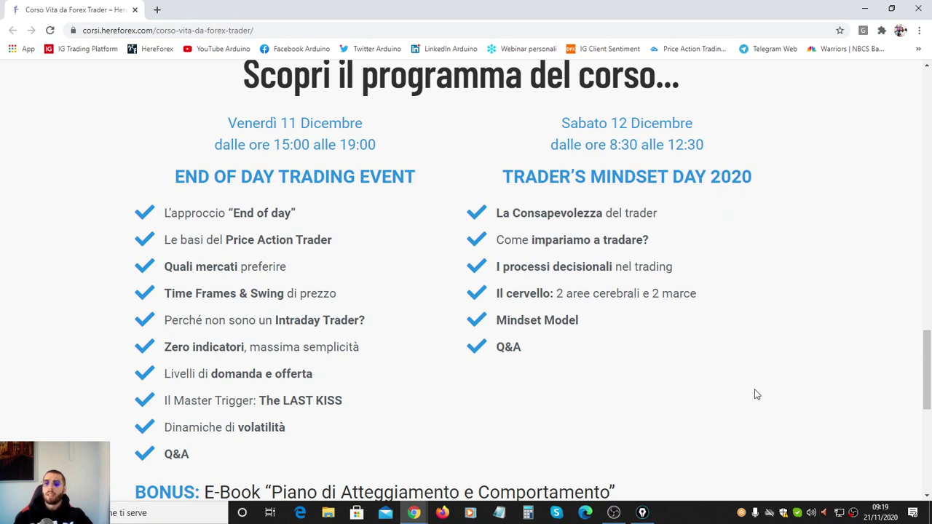